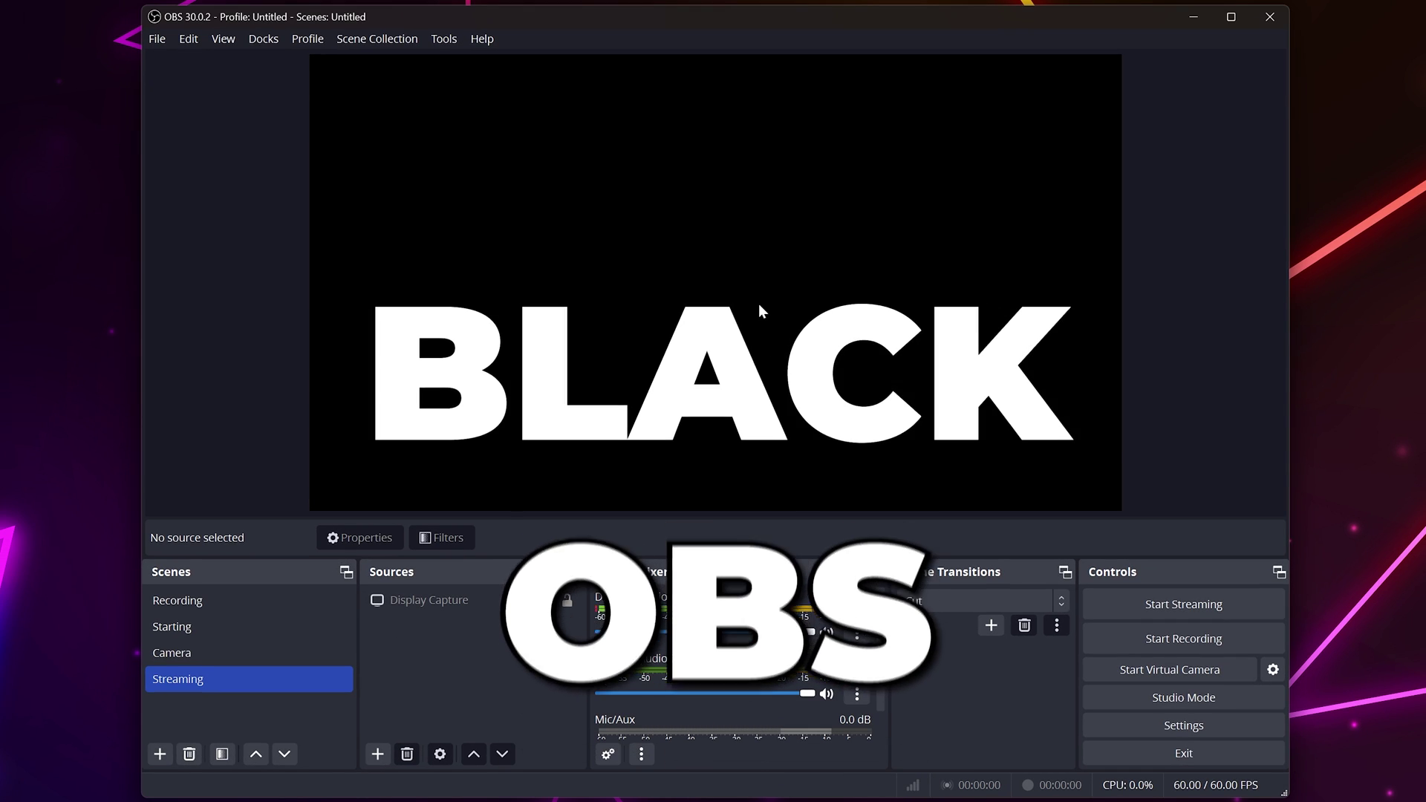
# Select the Display Capture source, then fully exit OBS Studio from its hidden-icons tray icon.
pyautogui.click(538, 601)
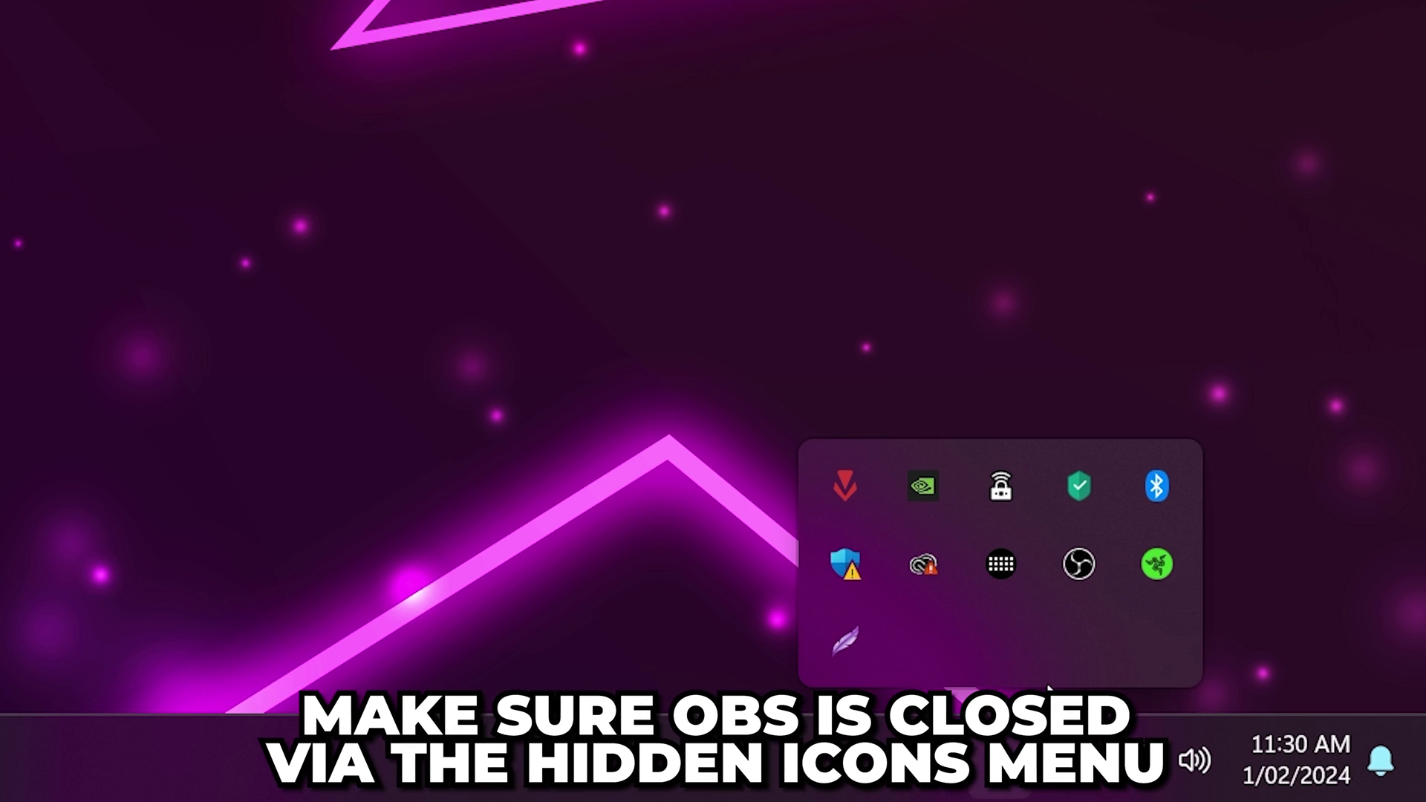
pyautogui.rightClick(1088, 564)
pyautogui.click(1094, 533)
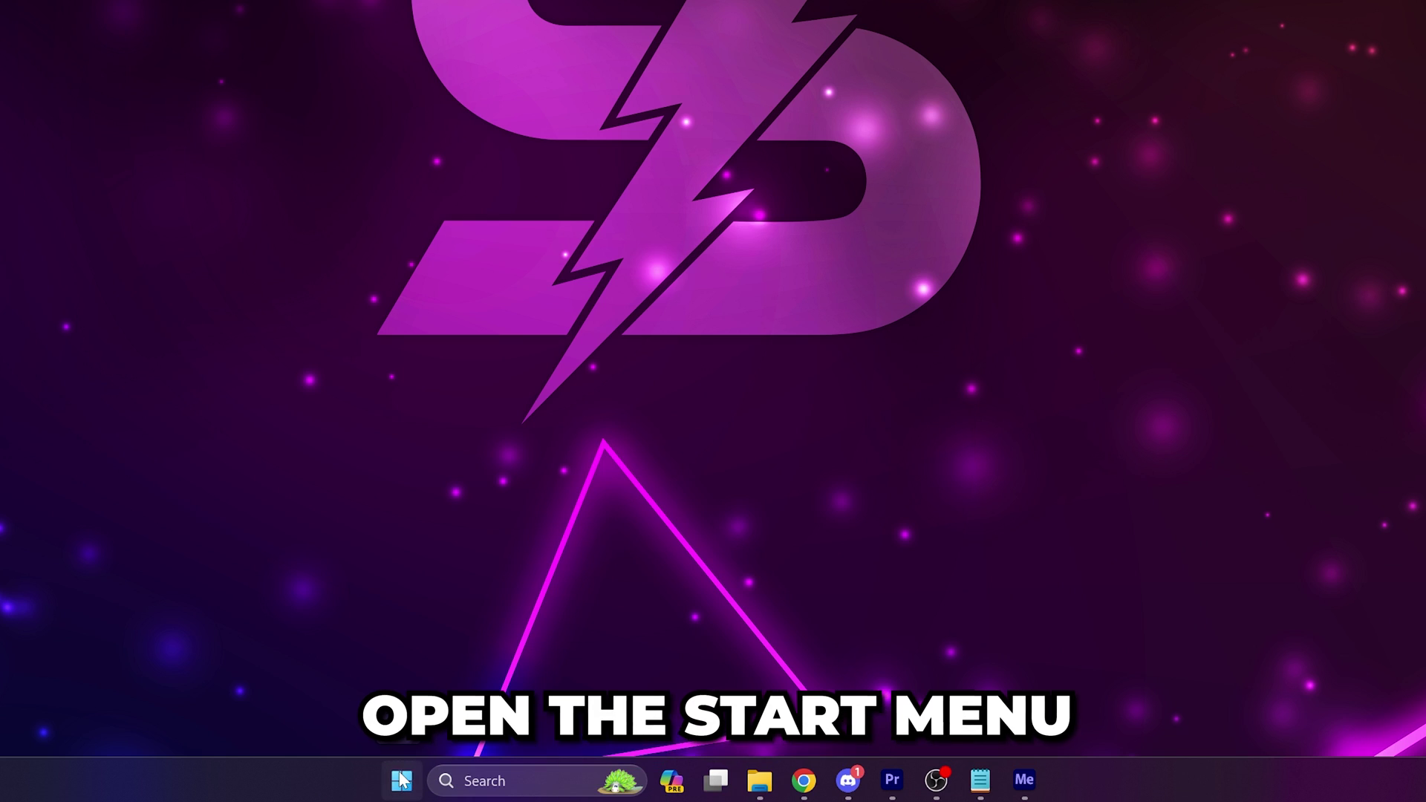
# Find 'graphics settings' via Start search and choose Desktop app as the app type to add.
pyautogui.press('super')
pyautogui.write('graphics settings')
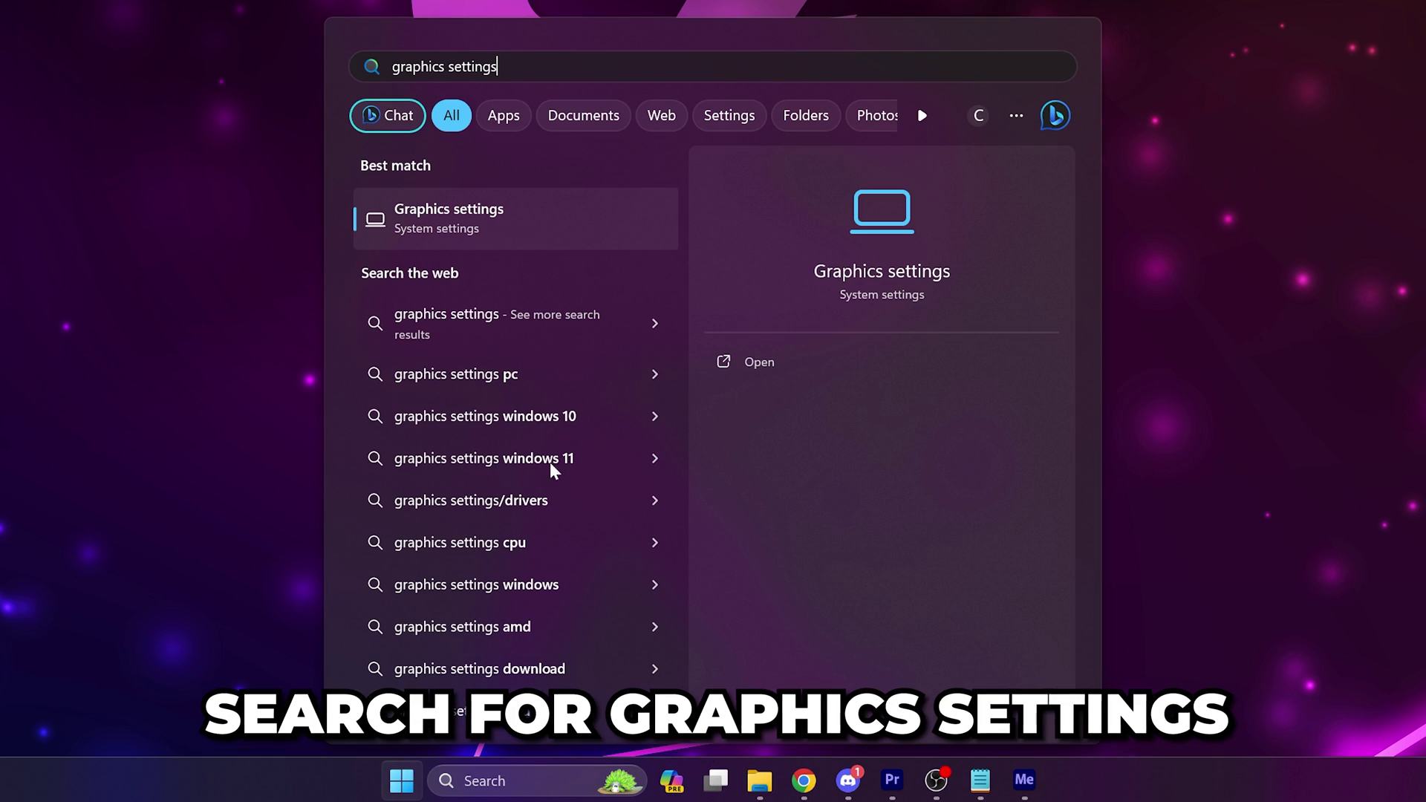
pyautogui.click(445, 220)
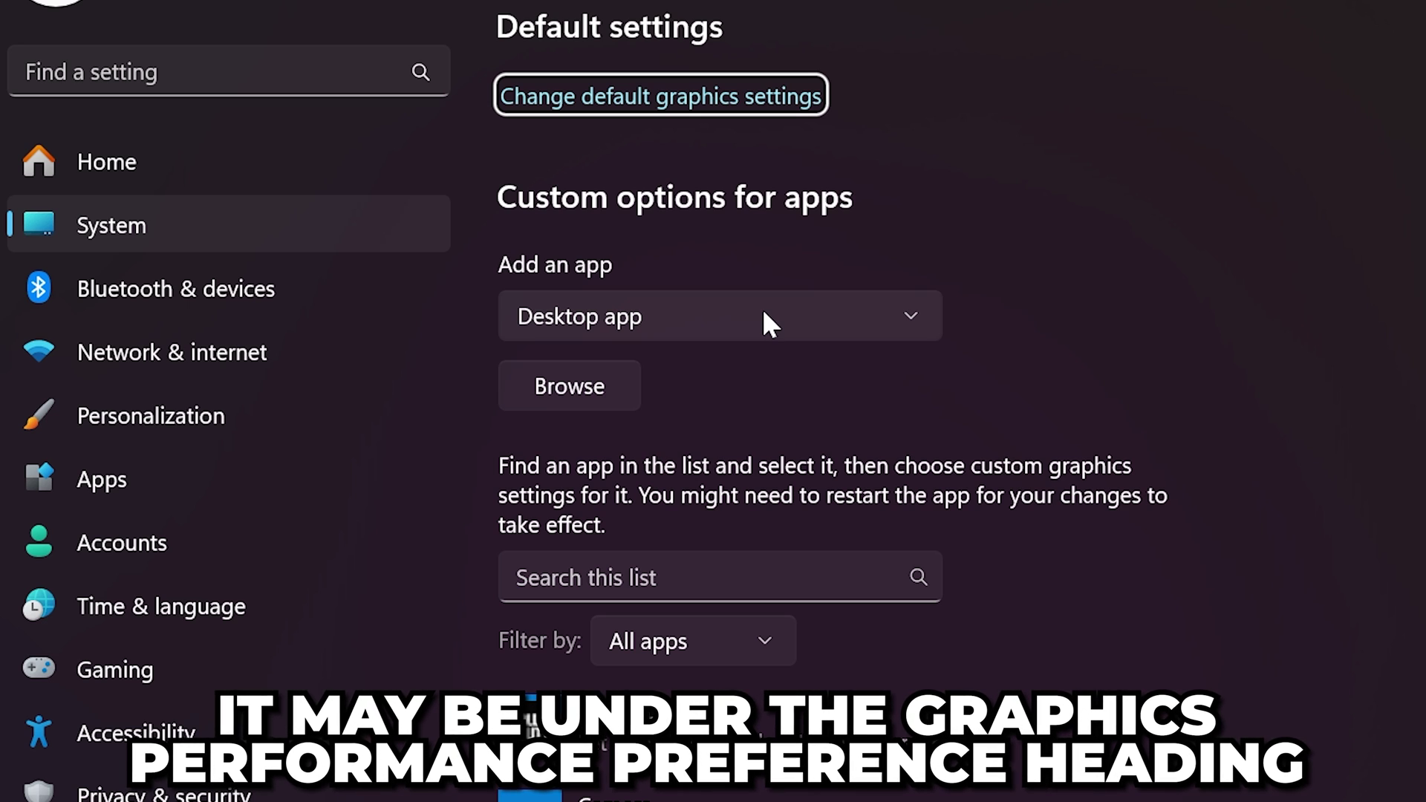
pyautogui.click(764, 320)
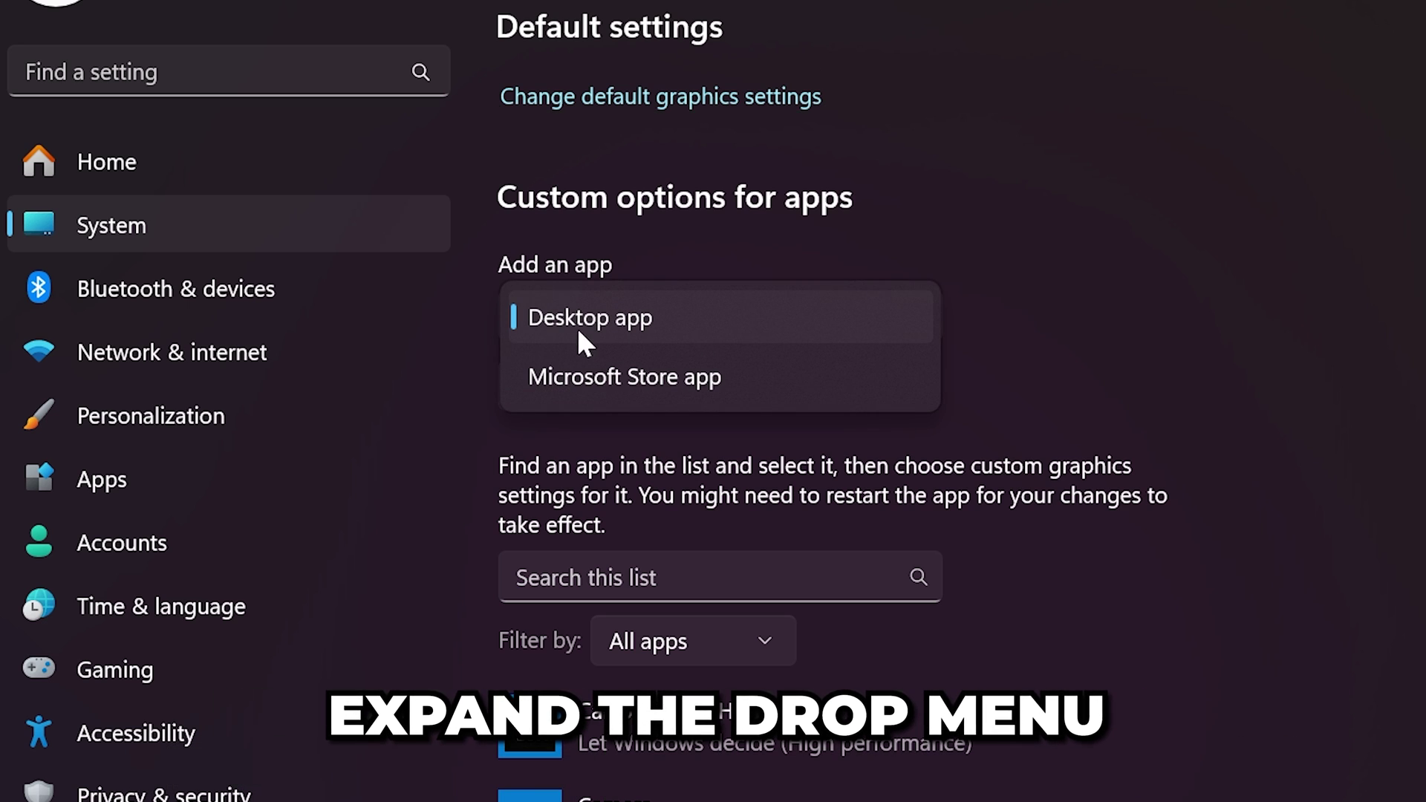
pyautogui.click(649, 317)
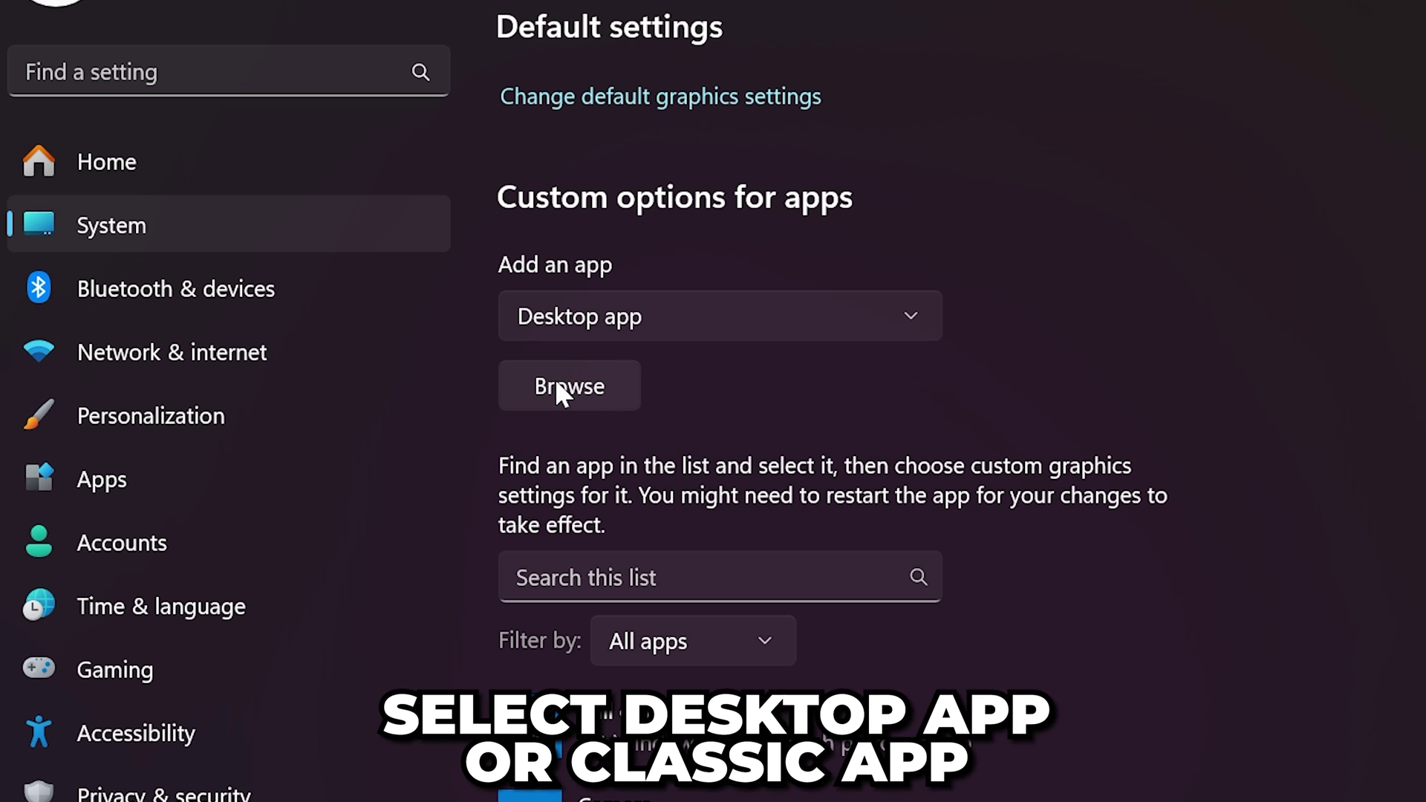
# Browse to obs64 in C:\Program Files\obs-studio\bin\64bit and add it to the graphics list.
pyautogui.click(560, 387)
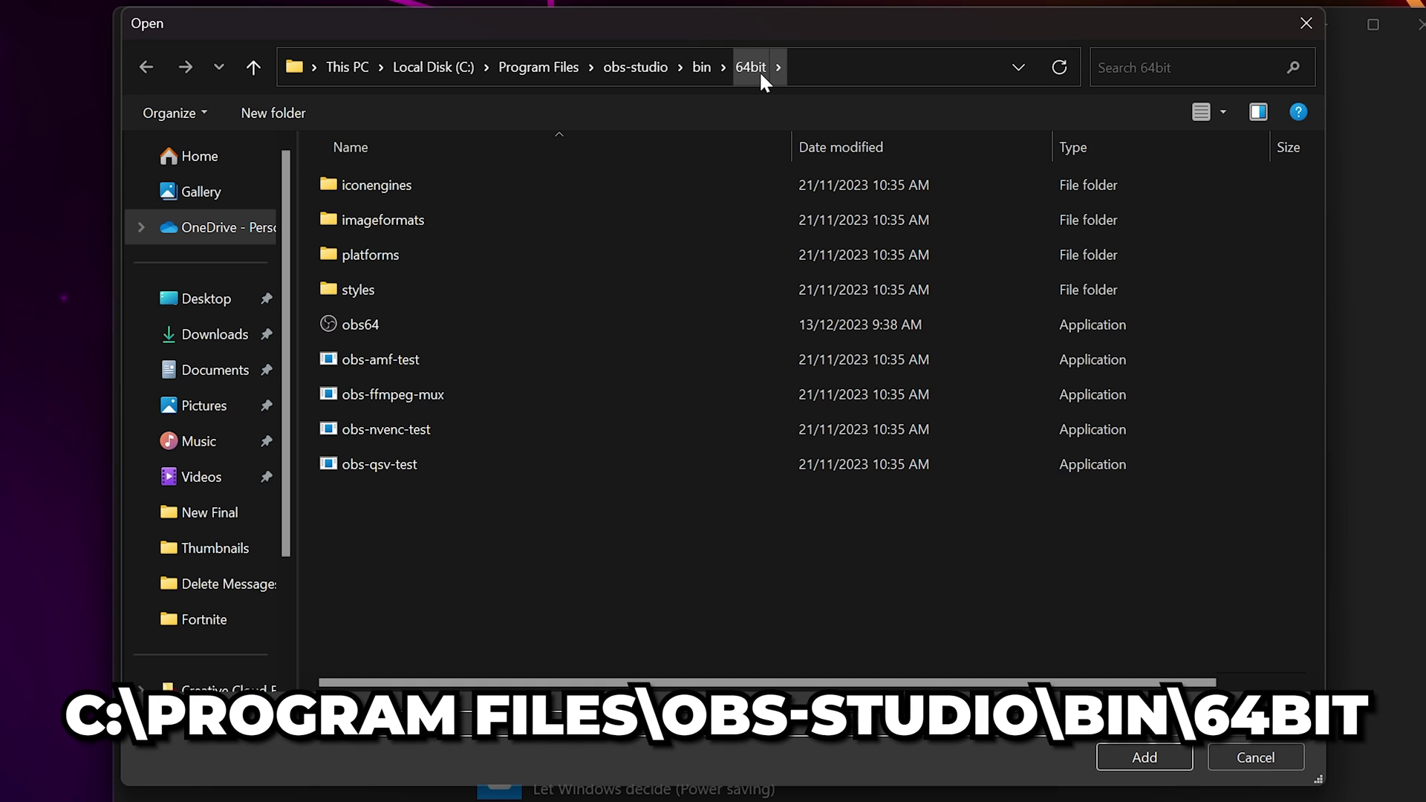
pyautogui.click(374, 324)
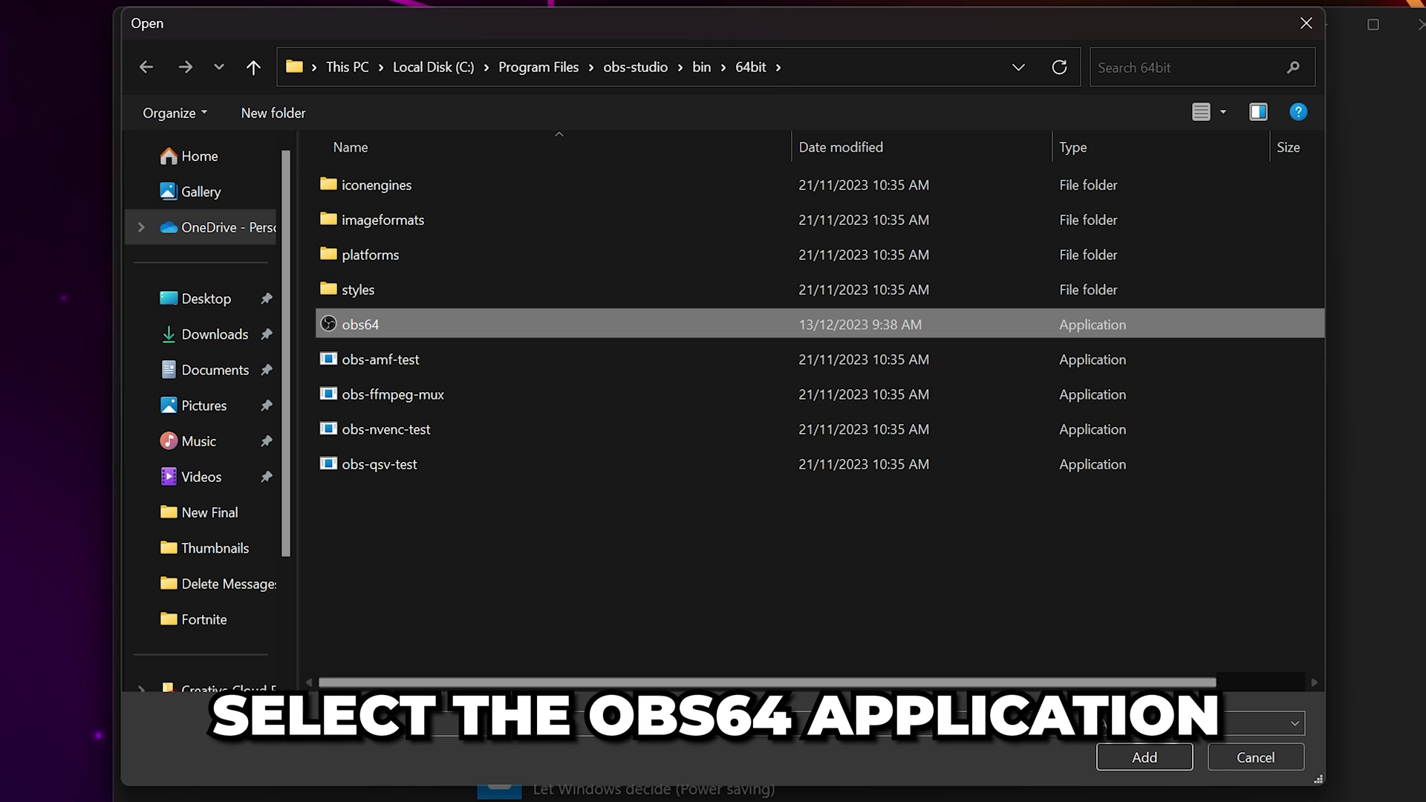
pyautogui.click(1146, 758)
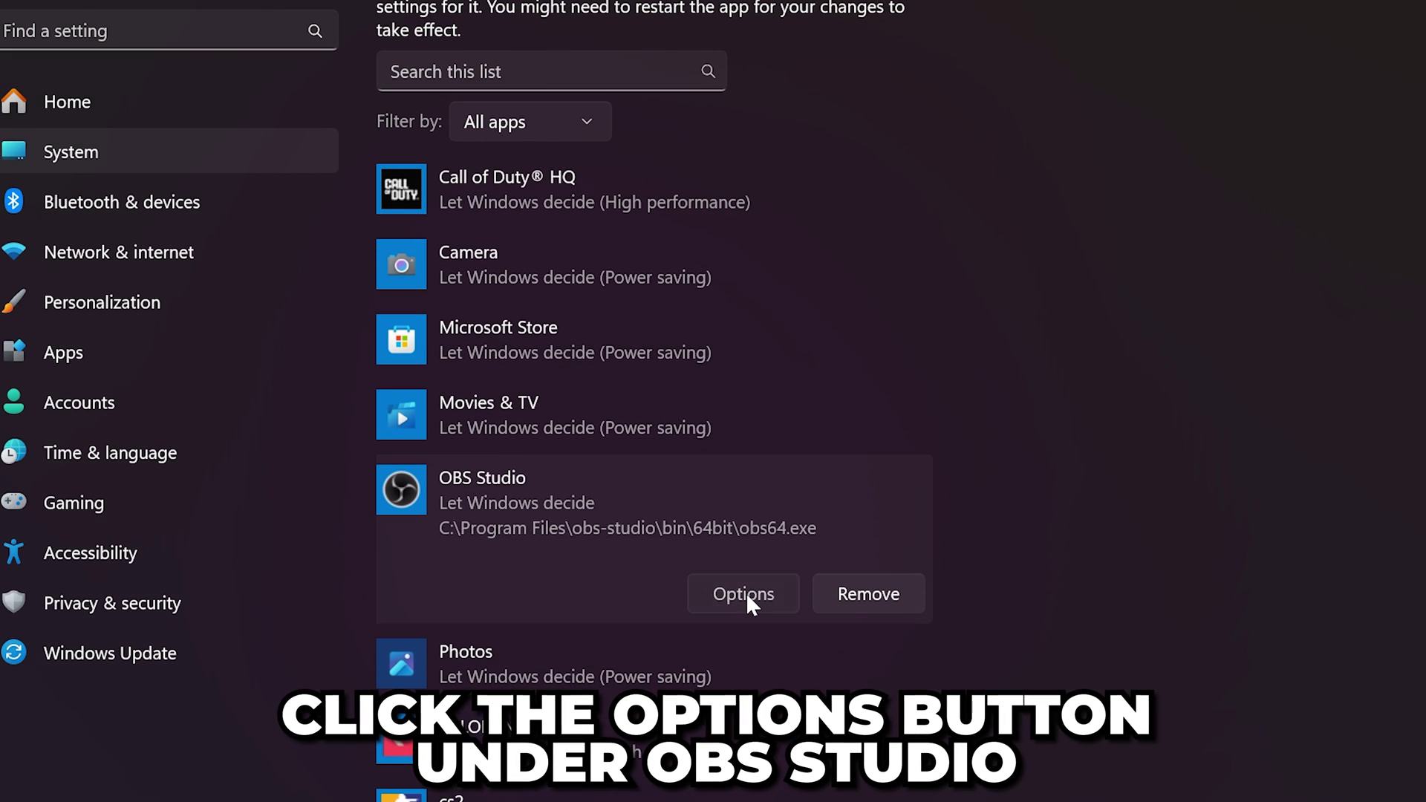
# Open the graphics preference options for OBS Studio.
pyautogui.click(746, 594)
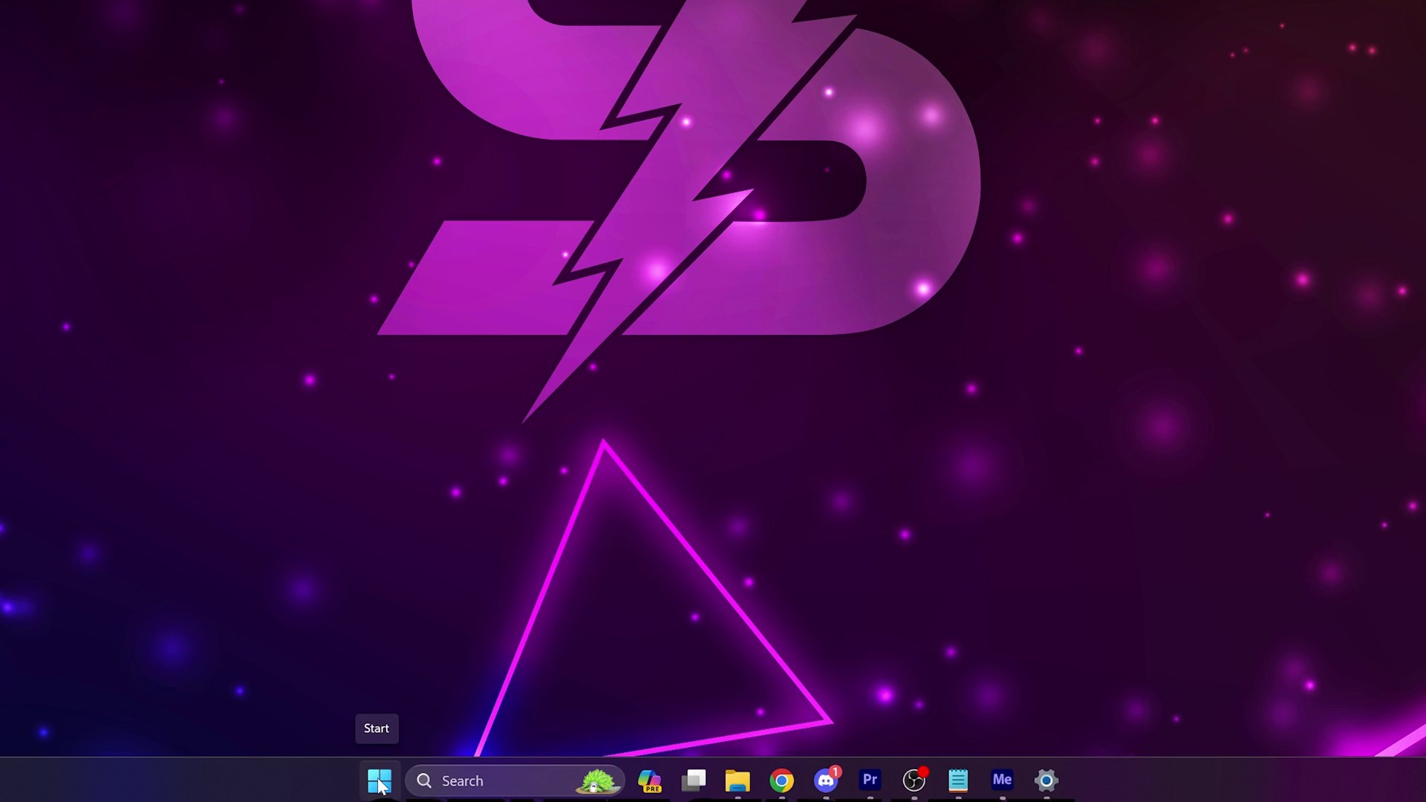
# Save OBS Studio's graphics preference, then search 'OBS Studio' and go to its shortcut's folder.
pyautogui.click(379, 781)
pyautogui.write('OBS Studio')
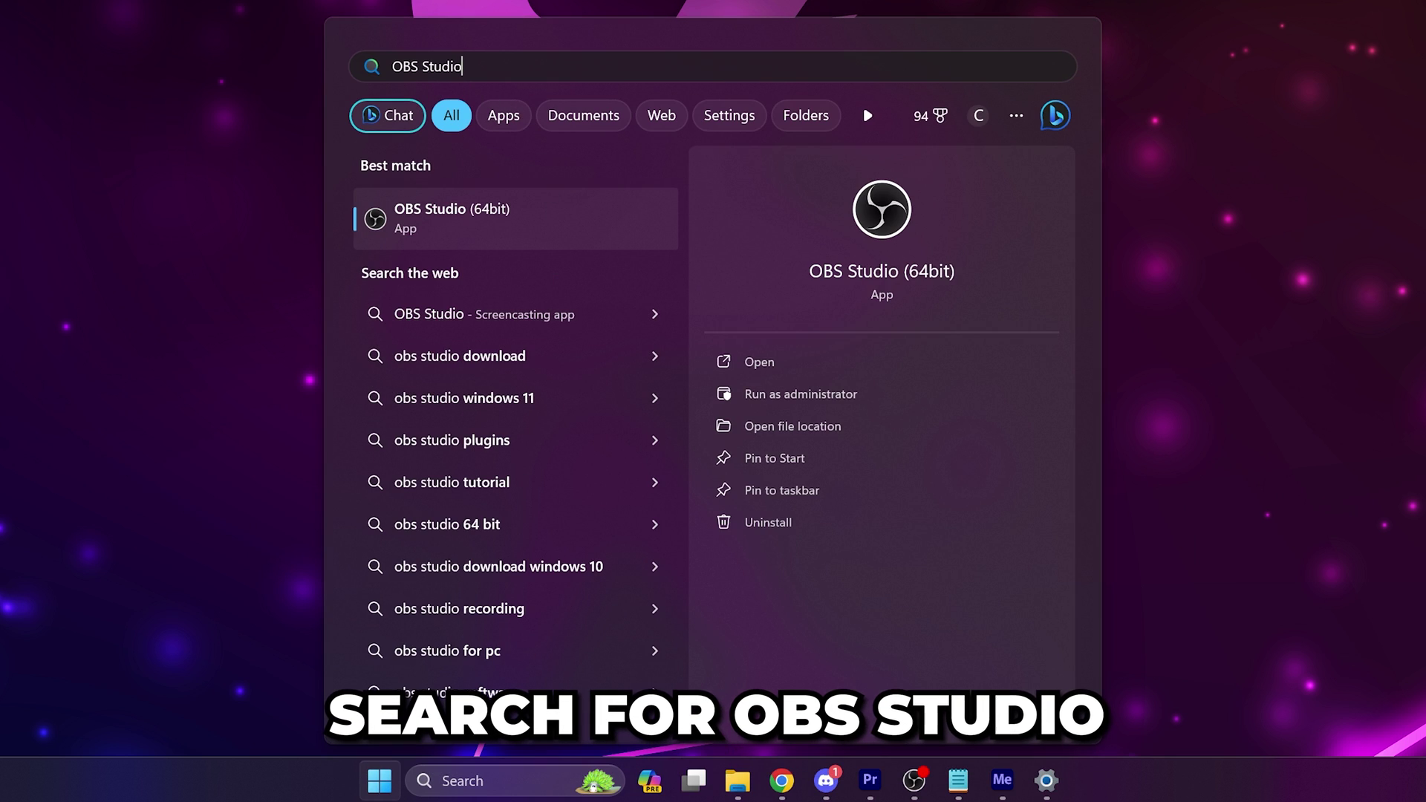
pyautogui.rightClick(450, 221)
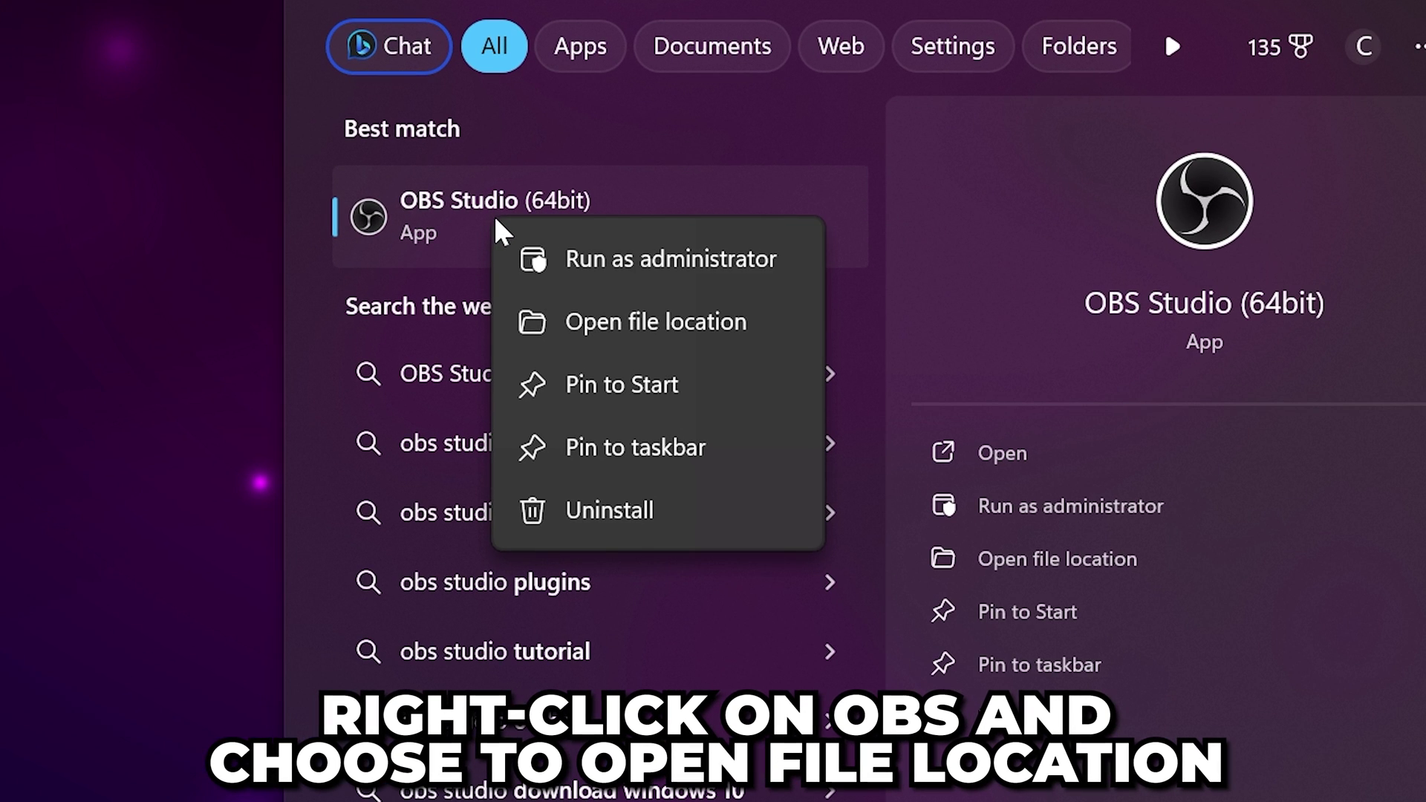
pyautogui.click(564, 296)
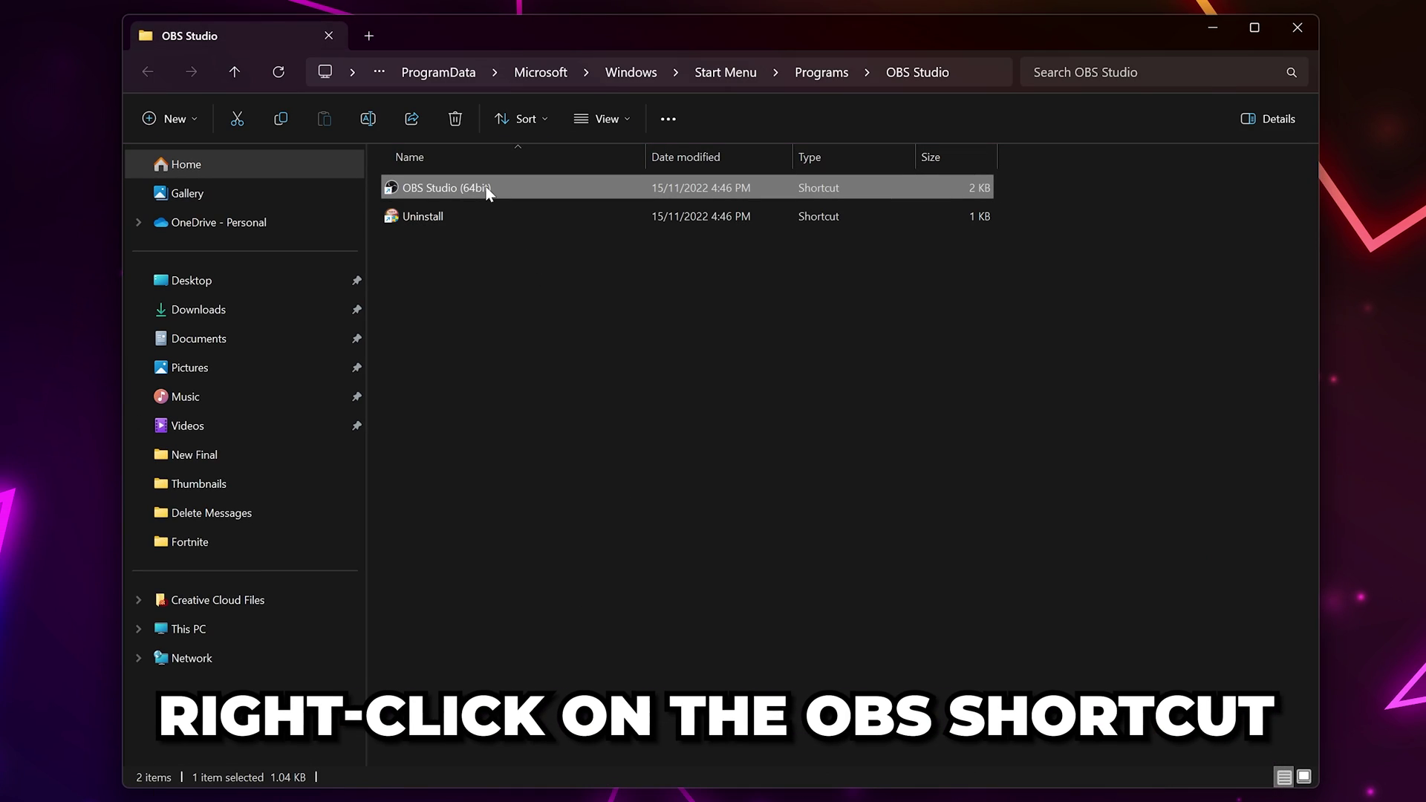
# Jump from the shortcut to obs64's folder and open the obs64 application's Properties.
pyautogui.rightClick(484, 185)
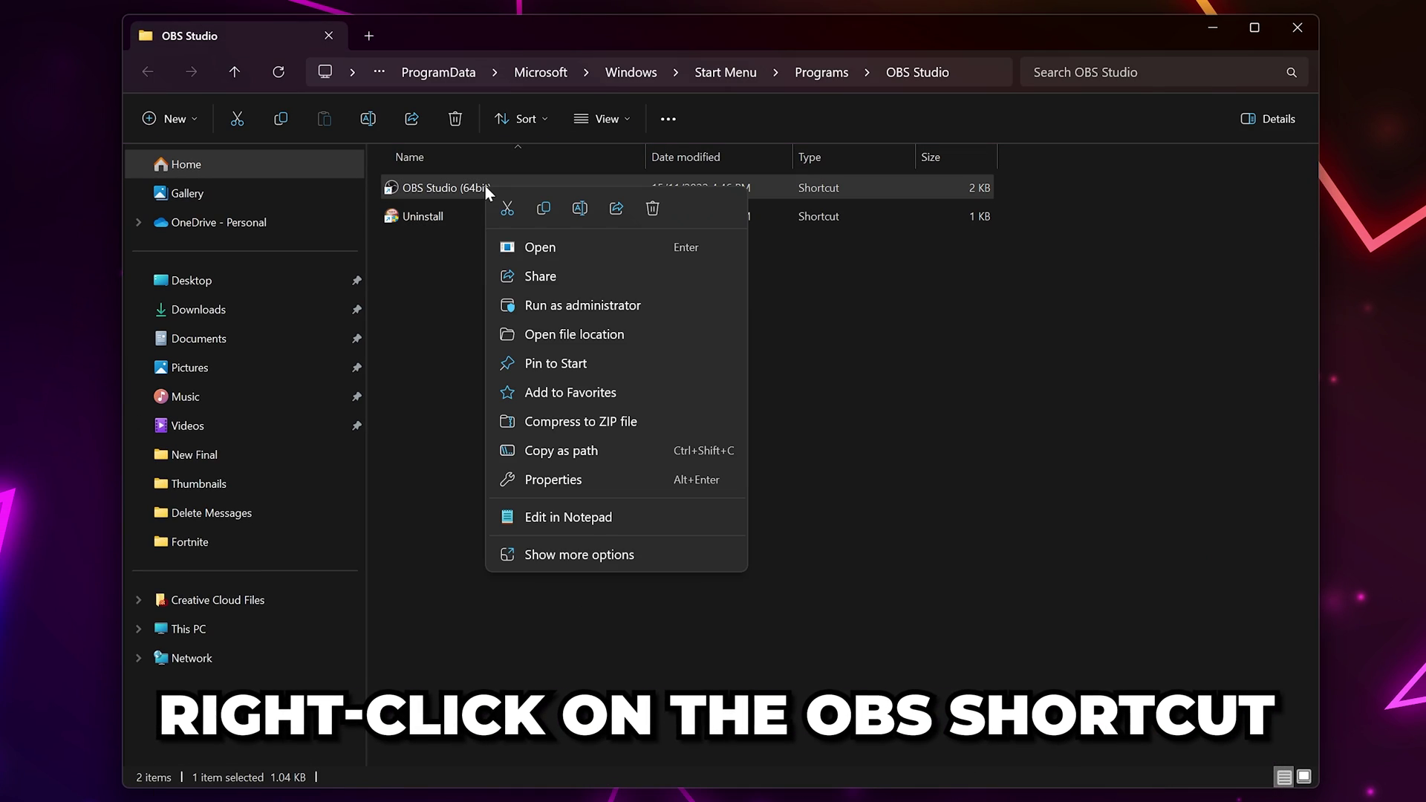
pyautogui.click(550, 336)
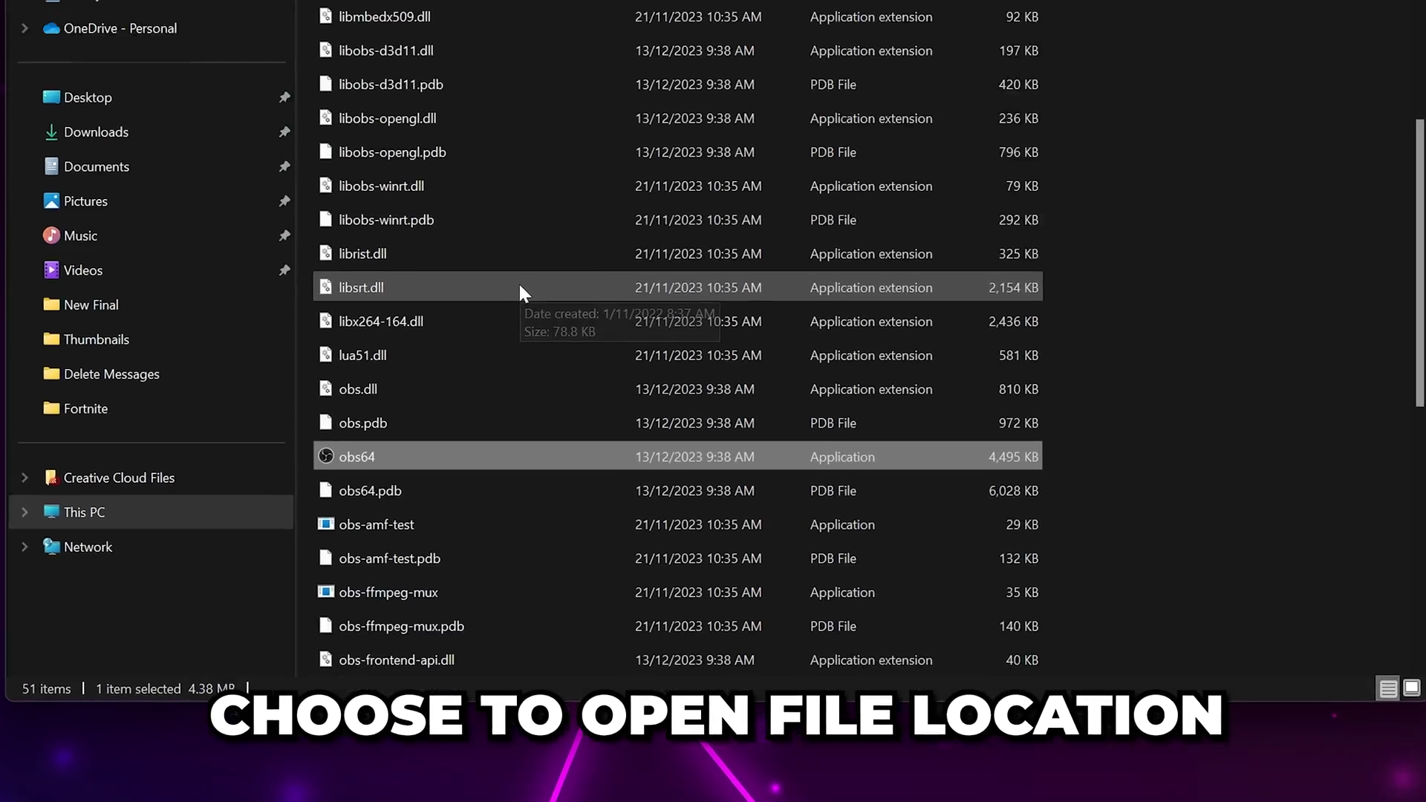
pyautogui.rightClick(314, 331)
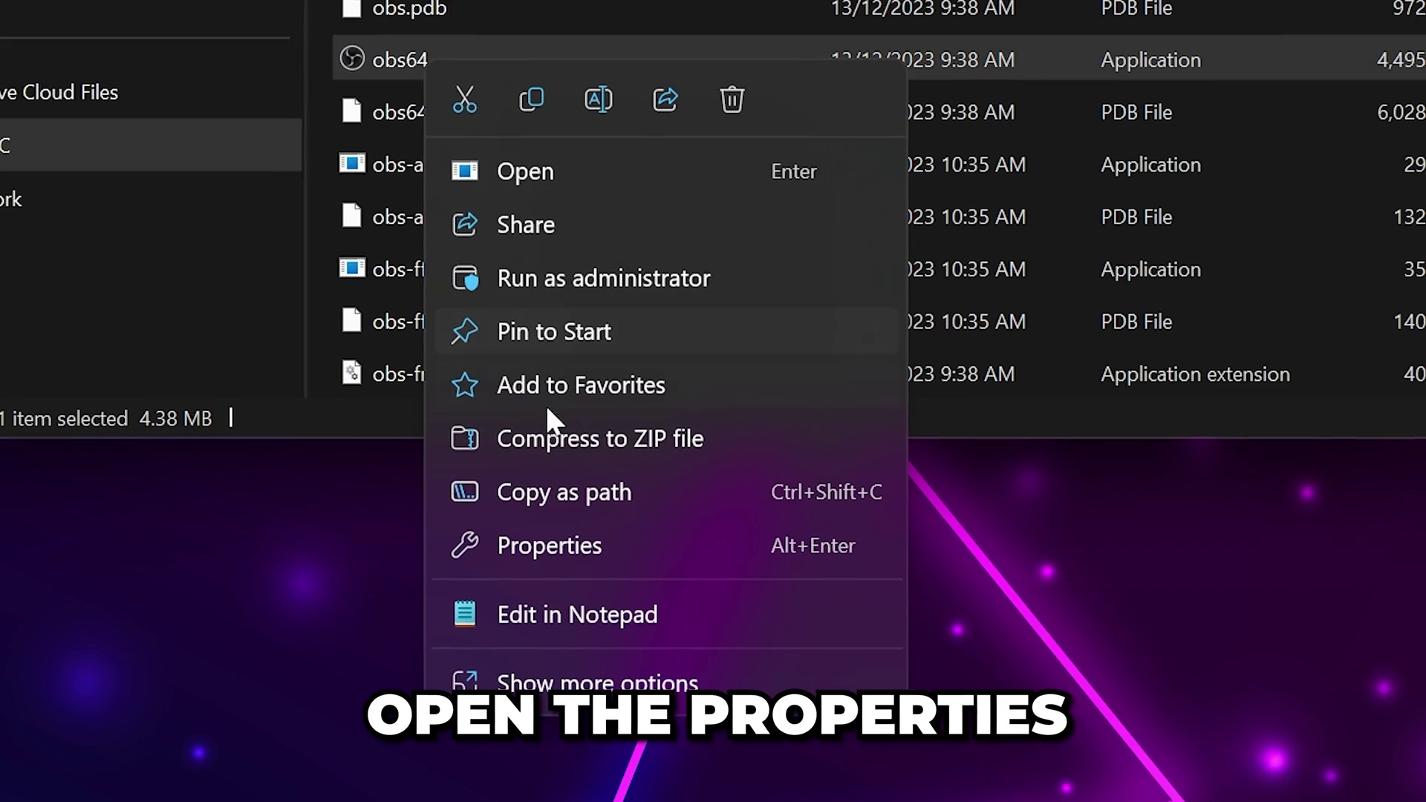
pyautogui.click(554, 545)
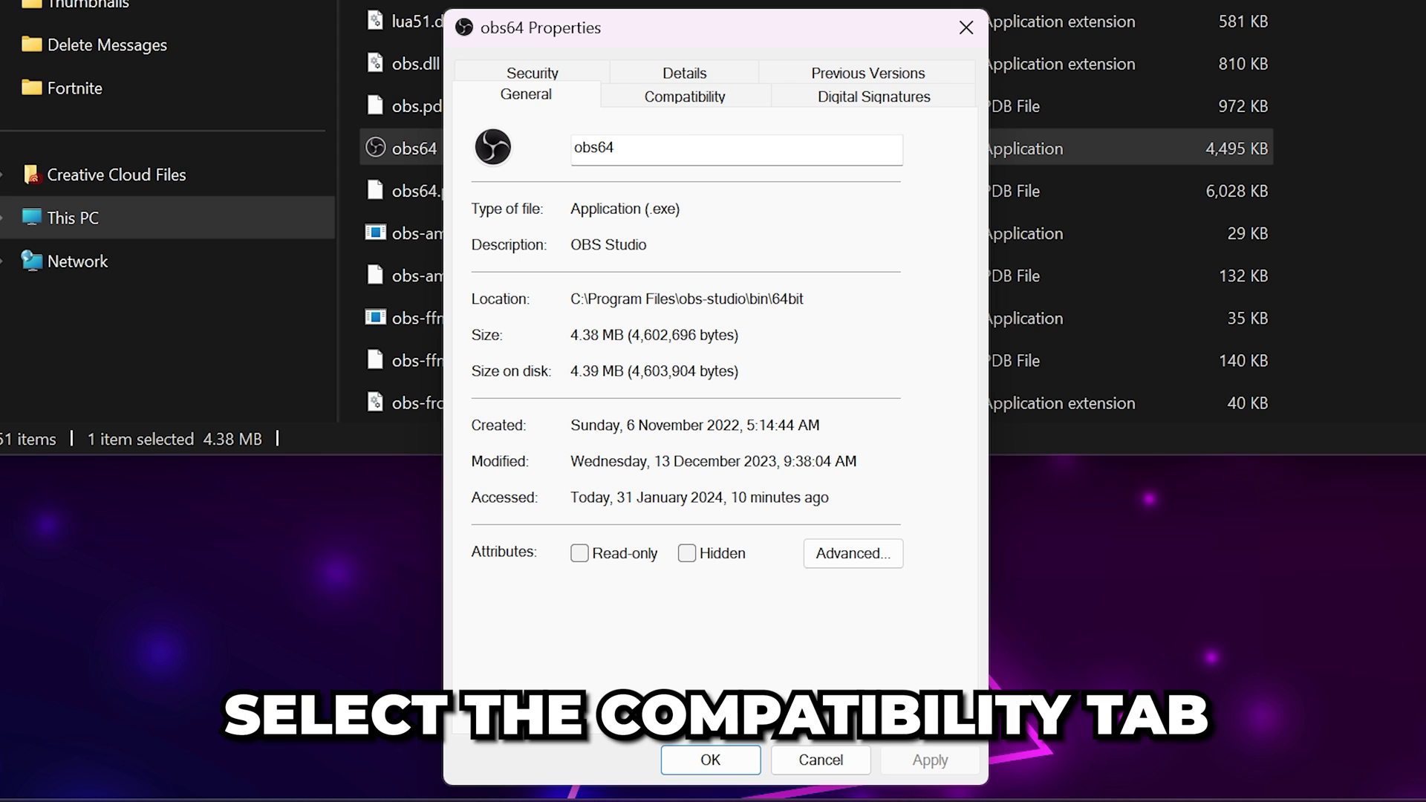
# Untick 'Run this program as an administrator' on obs64's Compatibility tab.
pyautogui.click(701, 102)
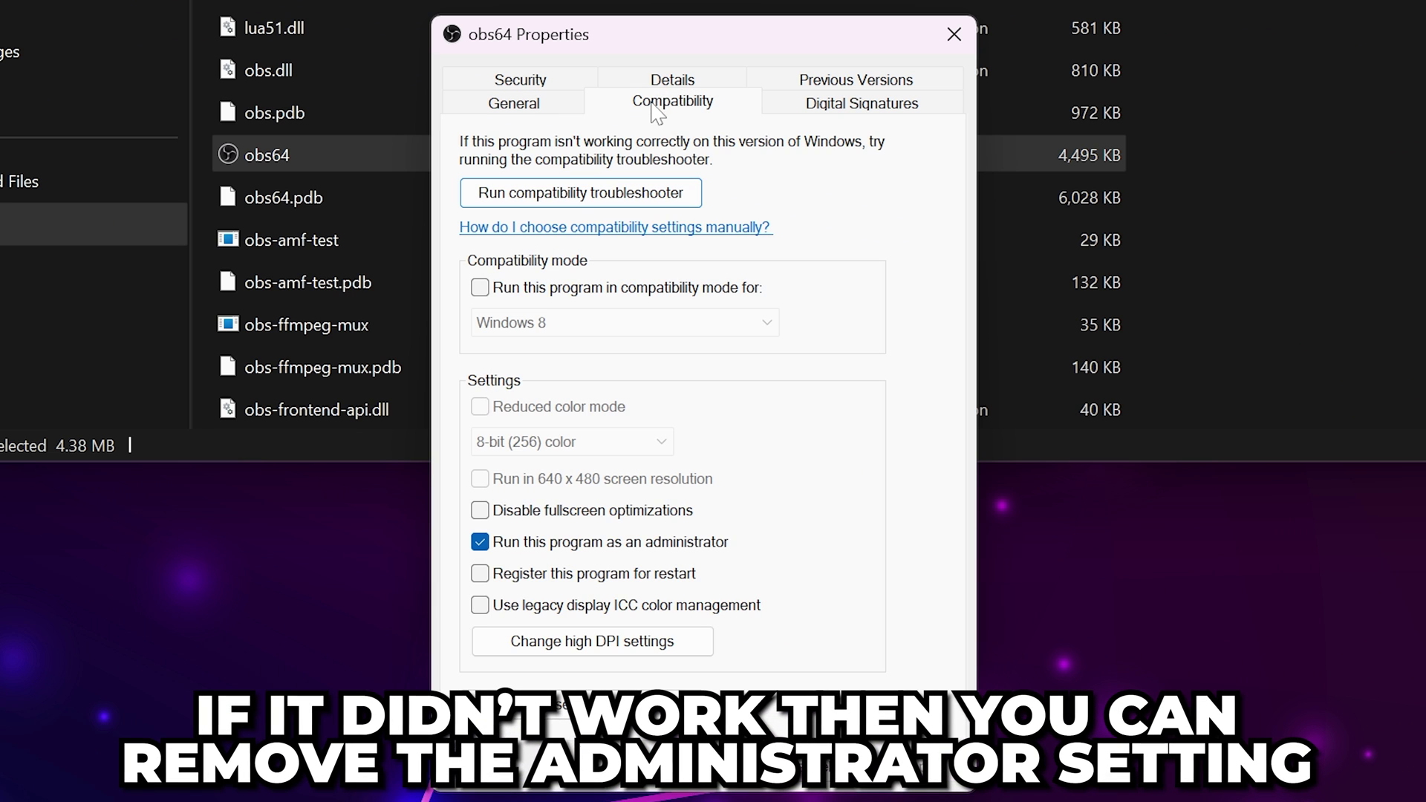
pyautogui.click(494, 539)
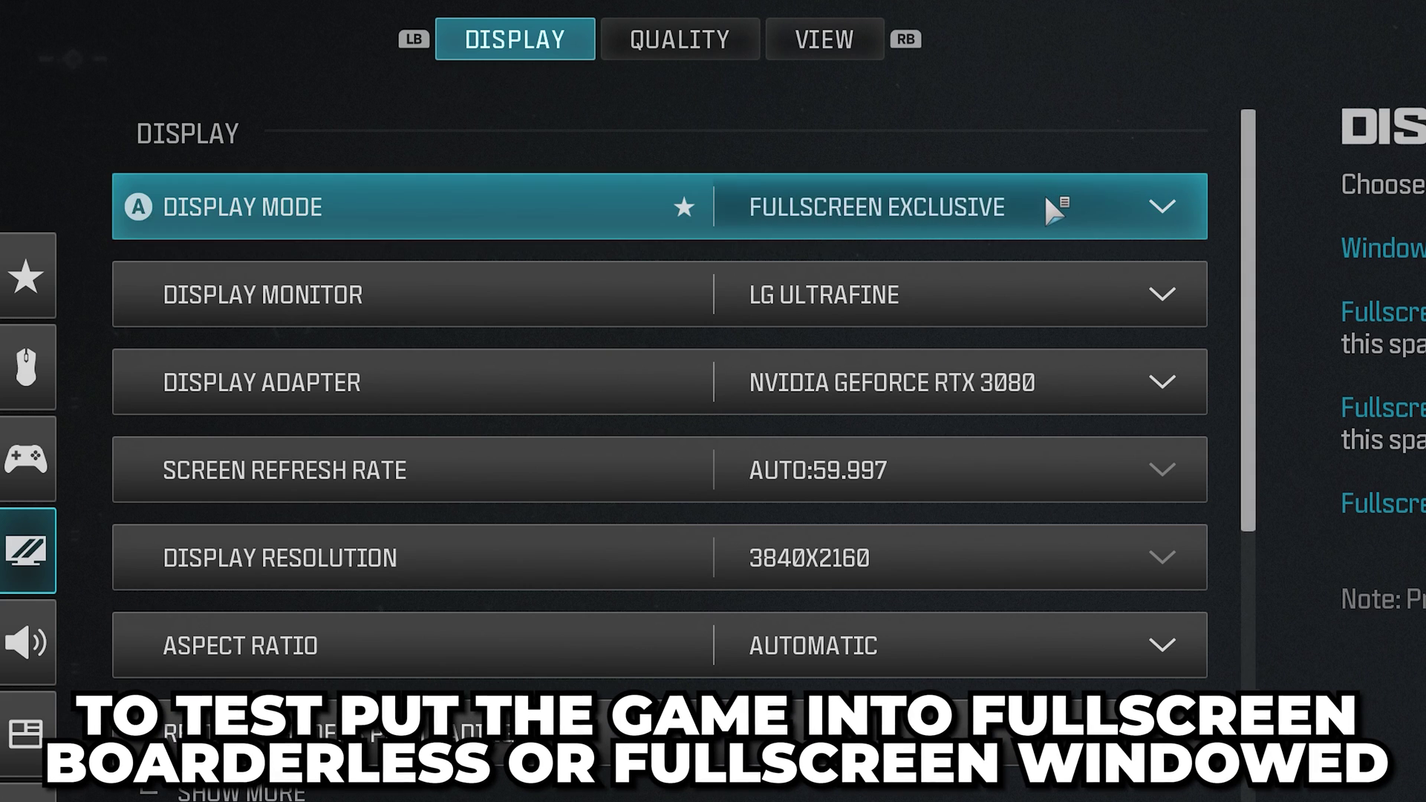
# Switch the games' display modes to Fullscreen Borderless and Windowed Fullscreen.
pyautogui.click(1082, 207)
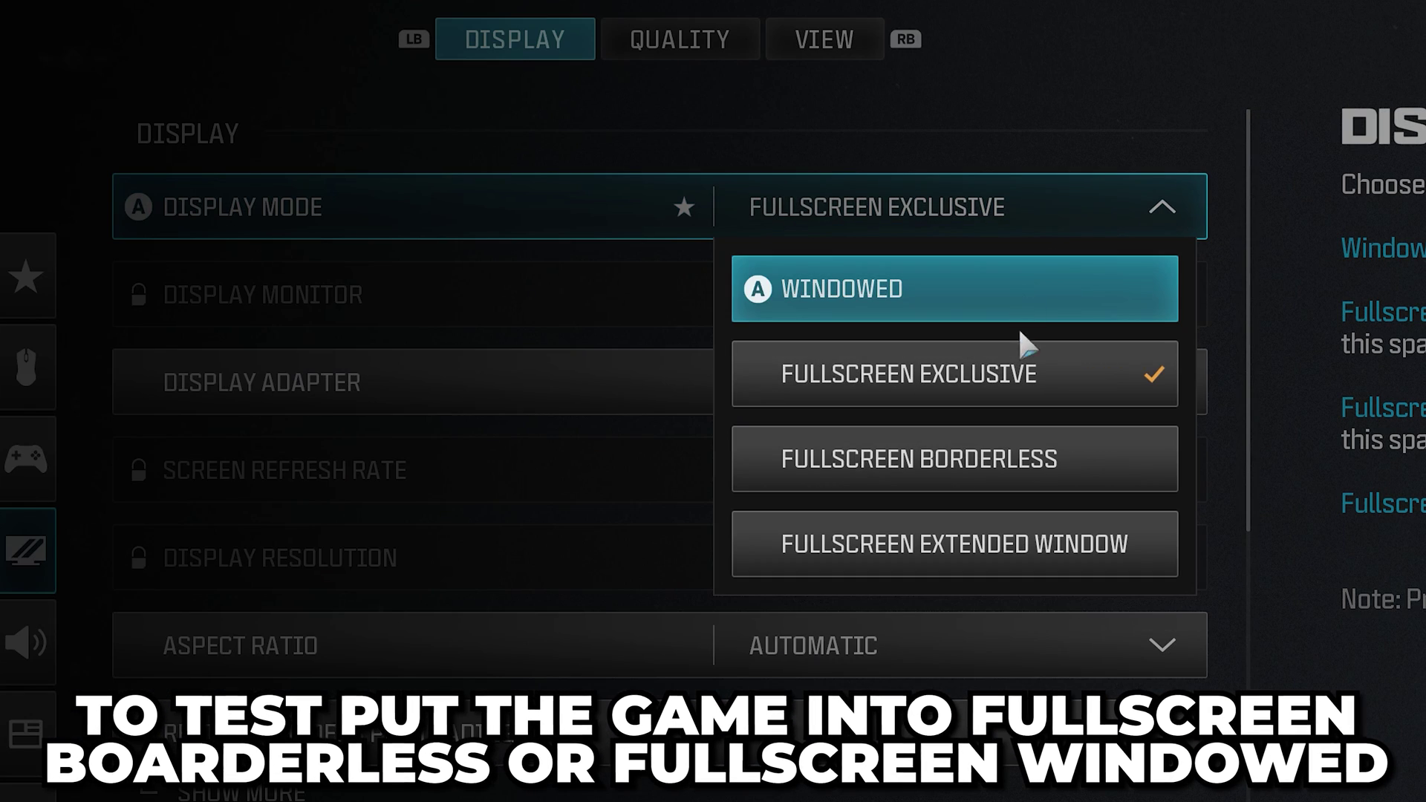
pyautogui.click(1004, 453)
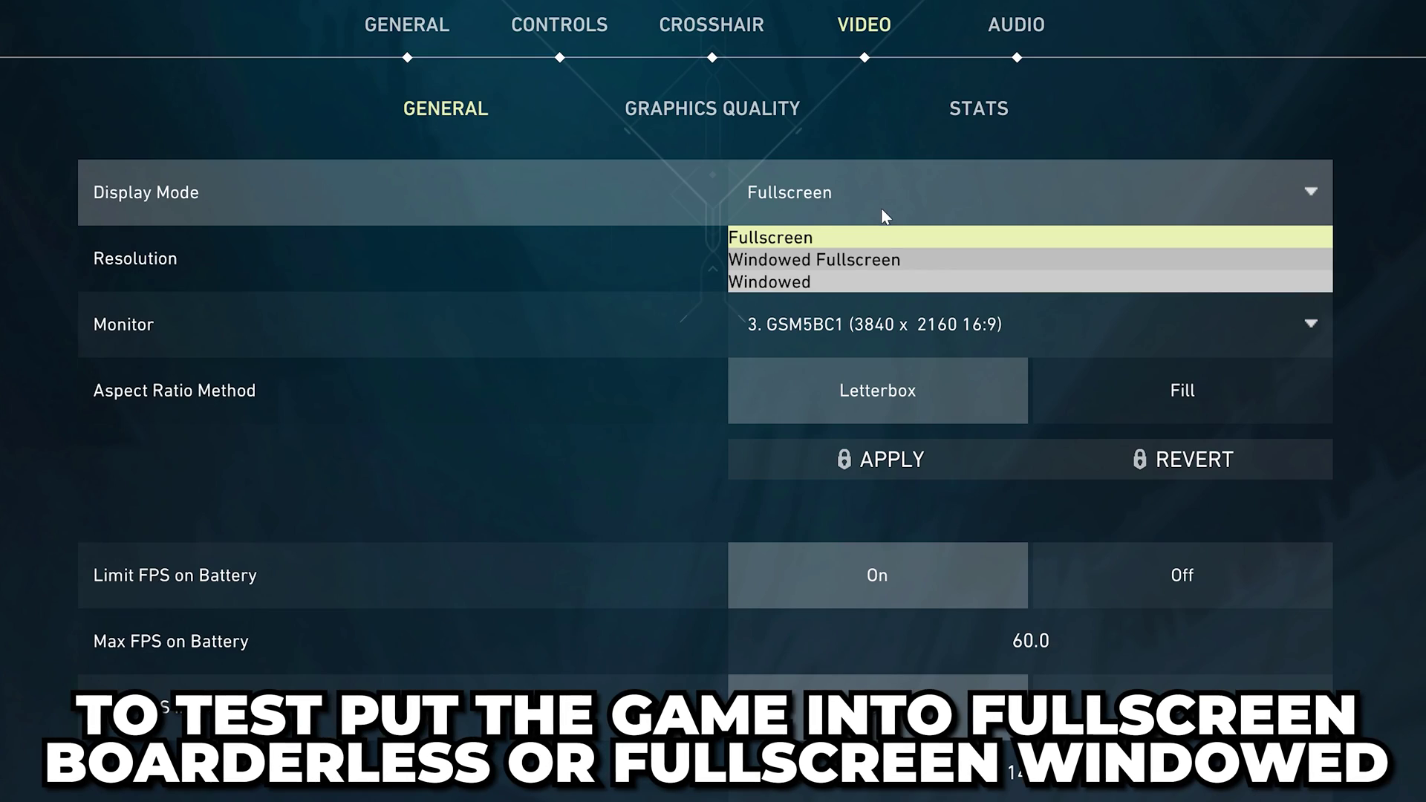
pyautogui.click(867, 264)
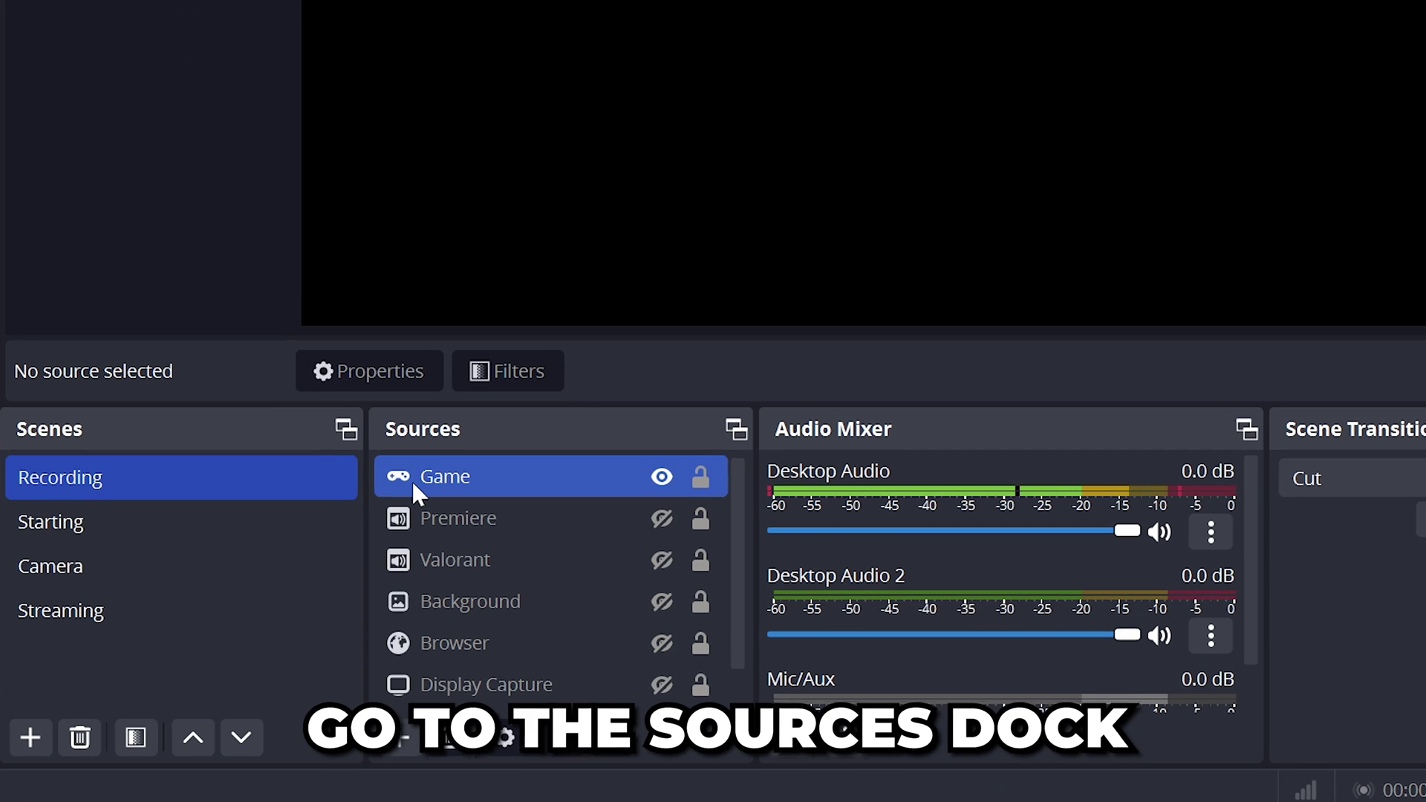
# Open the context menu of the Game source in the Sources dock.
pyautogui.rightClick(548, 476)
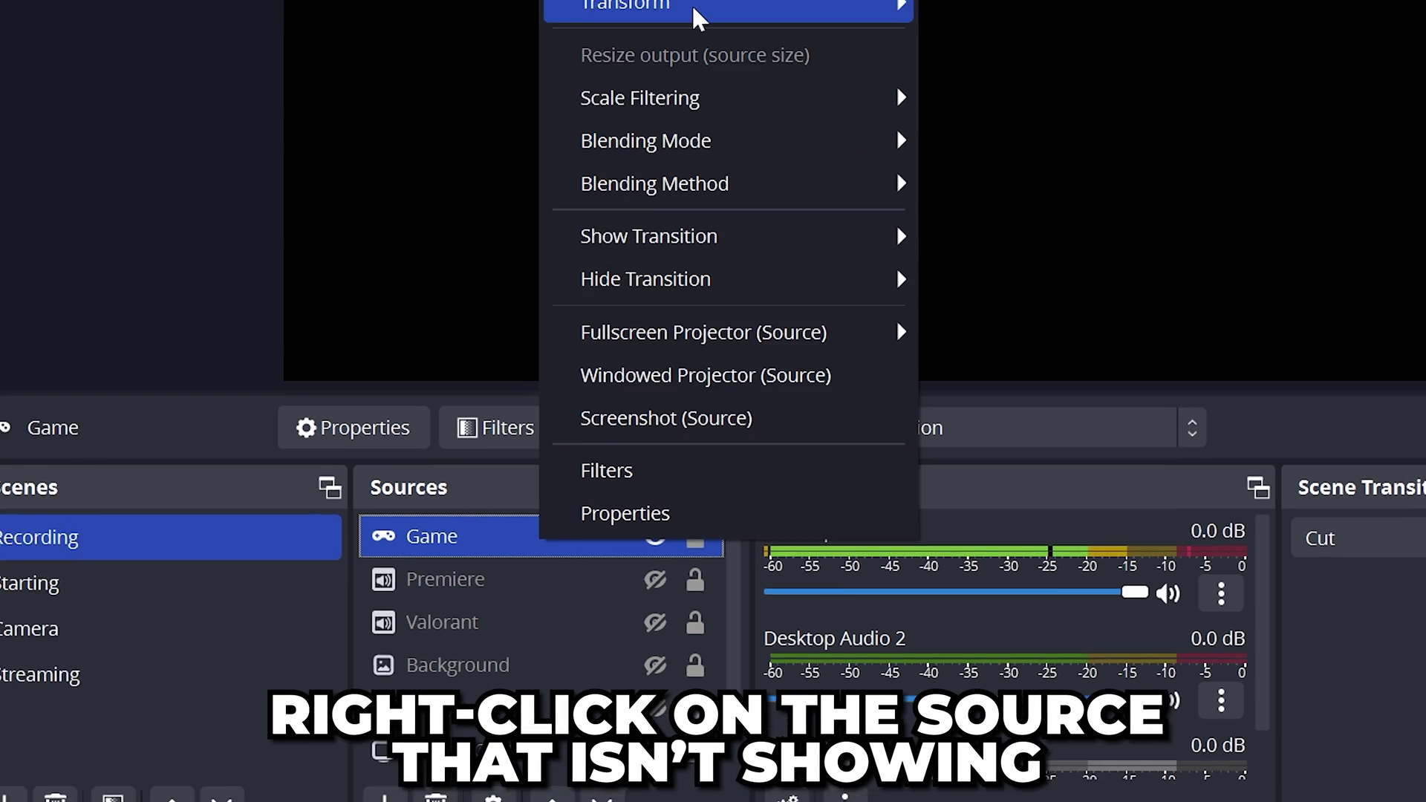
pyautogui.moveTo(655, 248)
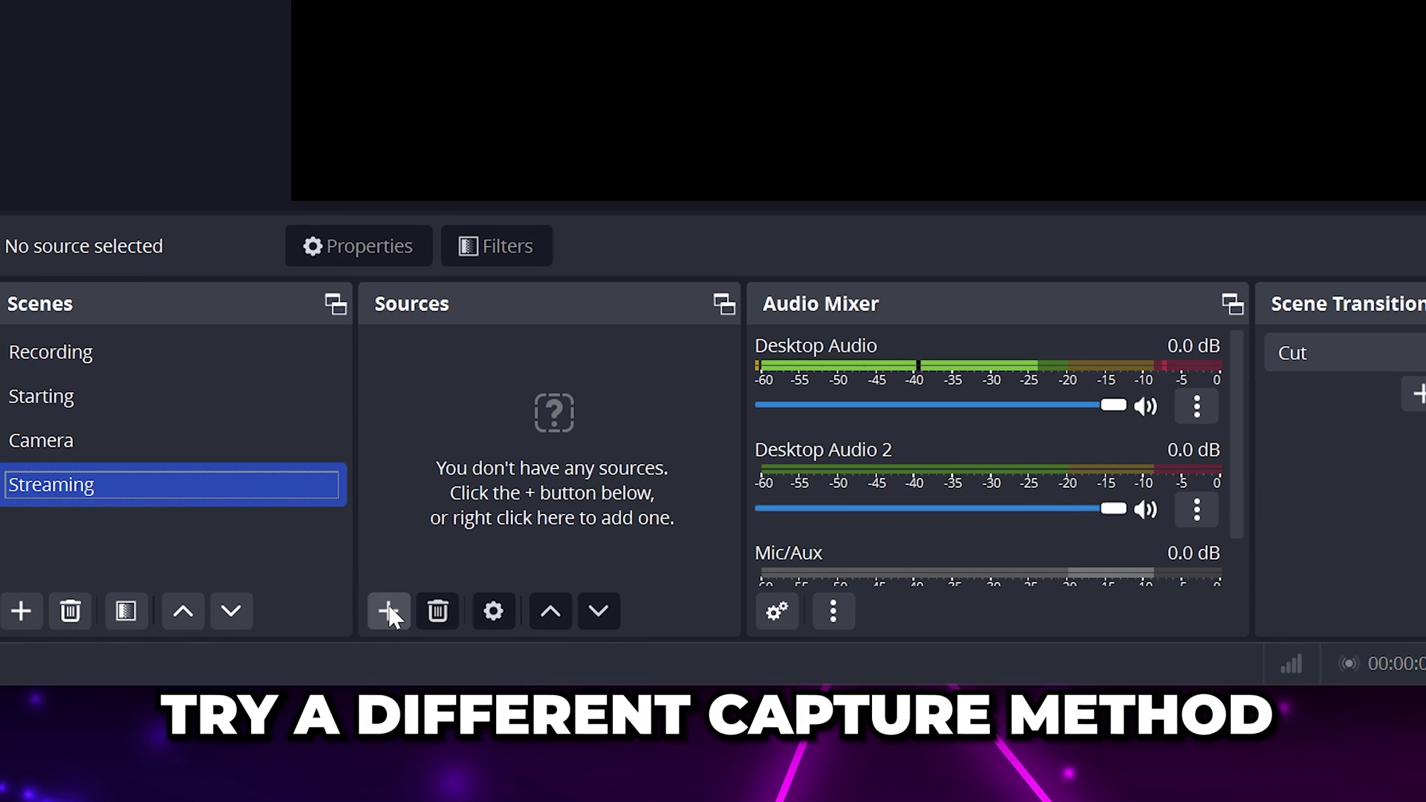
# Add a Display Capture source, keeping LG ULTRAFINE (Primary Monitor) as the captured display.
pyautogui.click(372, 738)
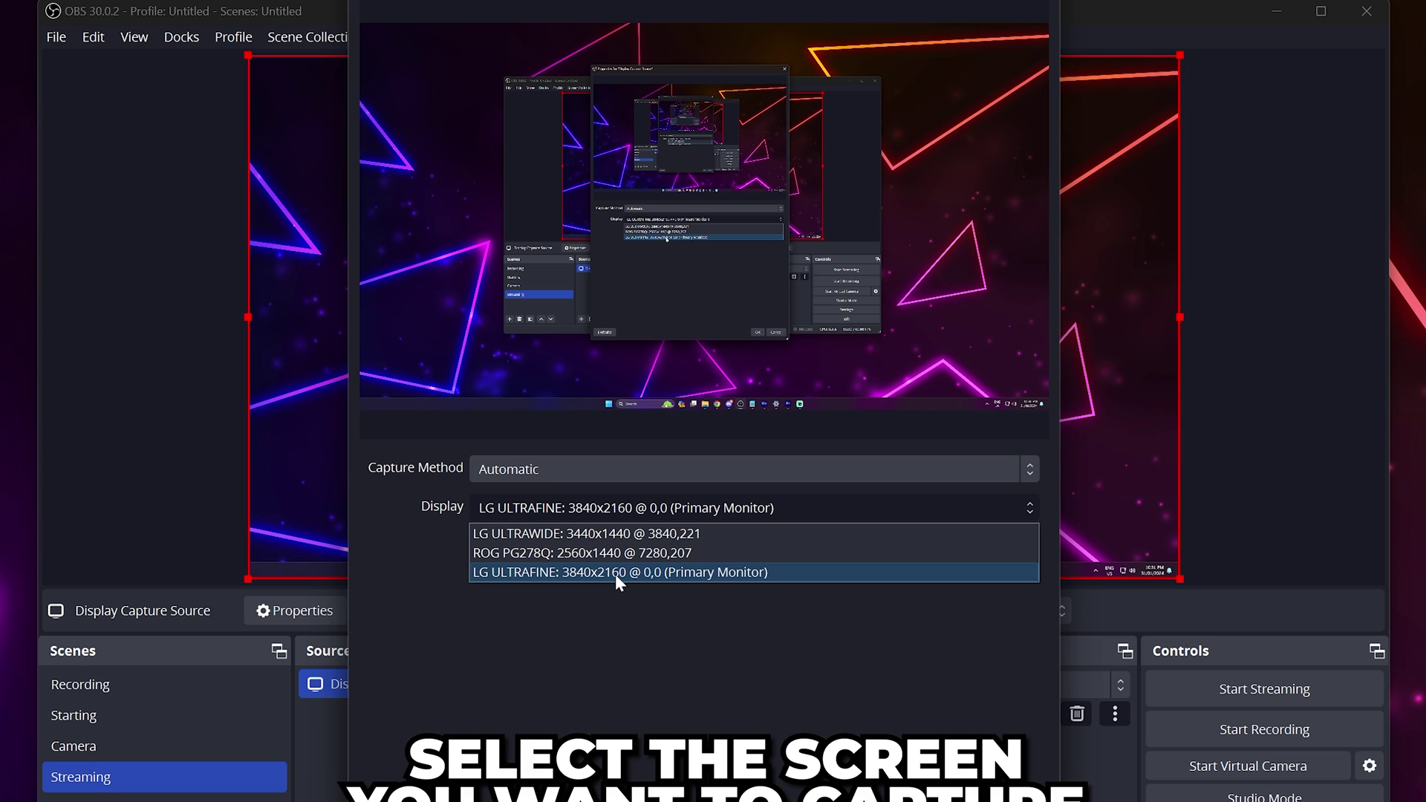
pyautogui.click(692, 573)
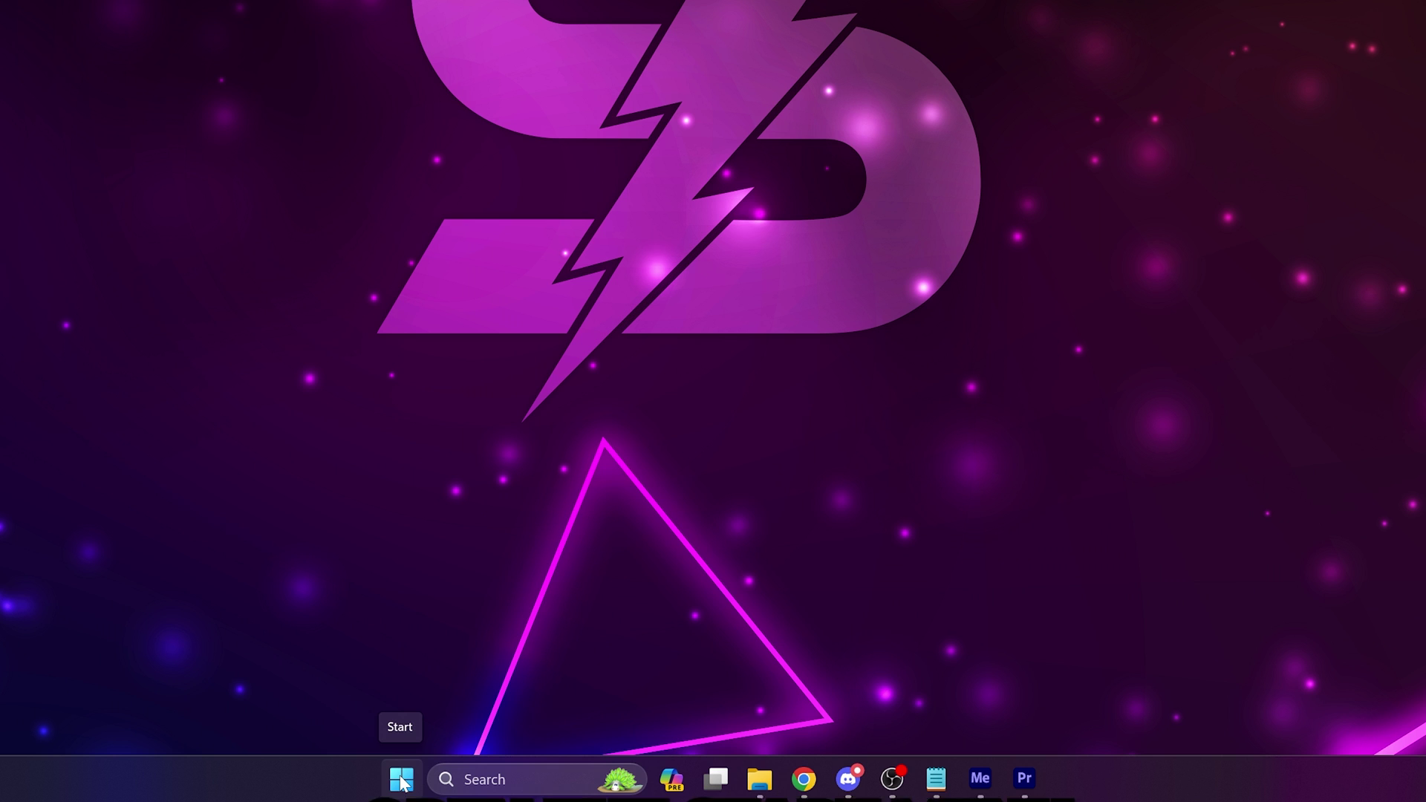
# Open Display settings via search, select monitor 3 and scroll down to its HDR option.
pyautogui.click(401, 778)
pyautogui.write('display settings')
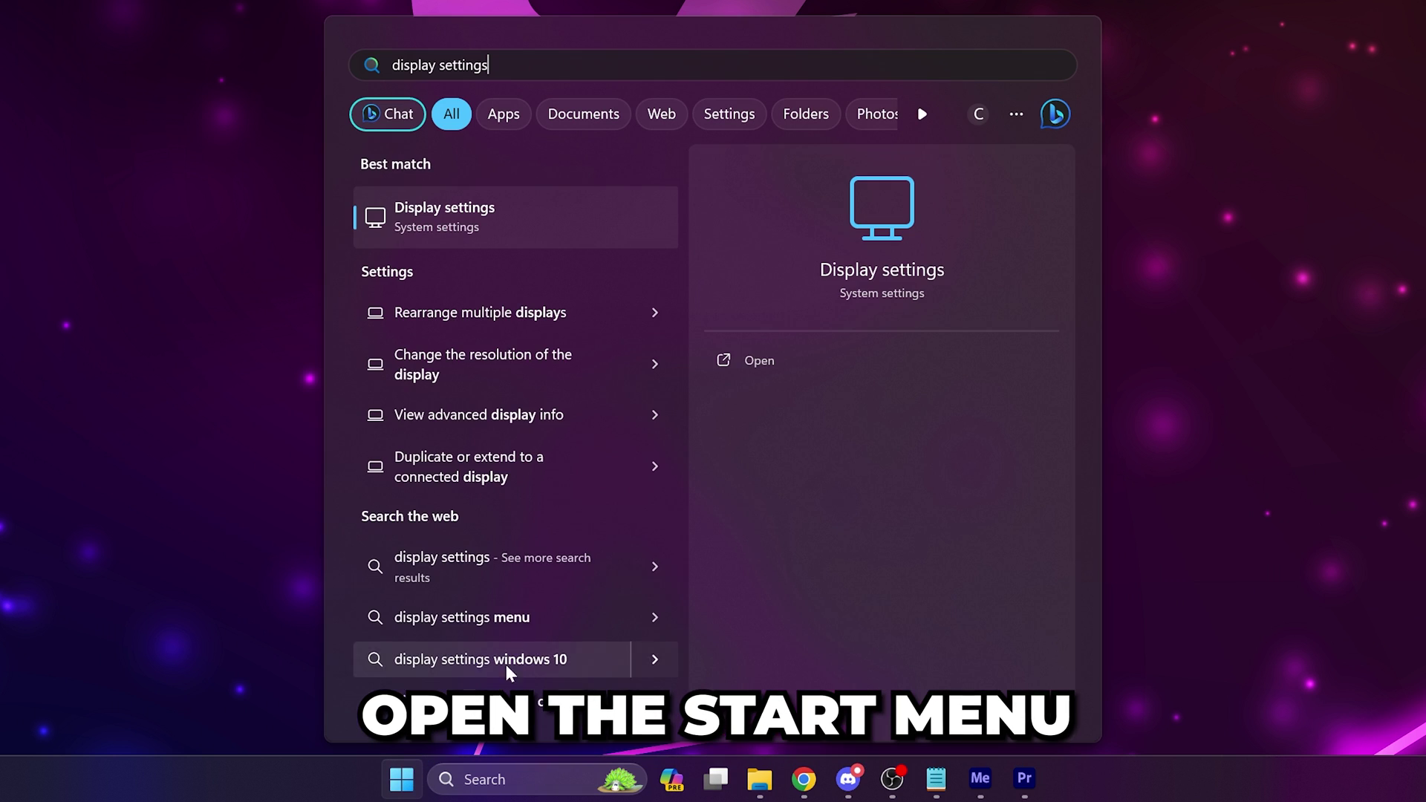
pyautogui.click(433, 227)
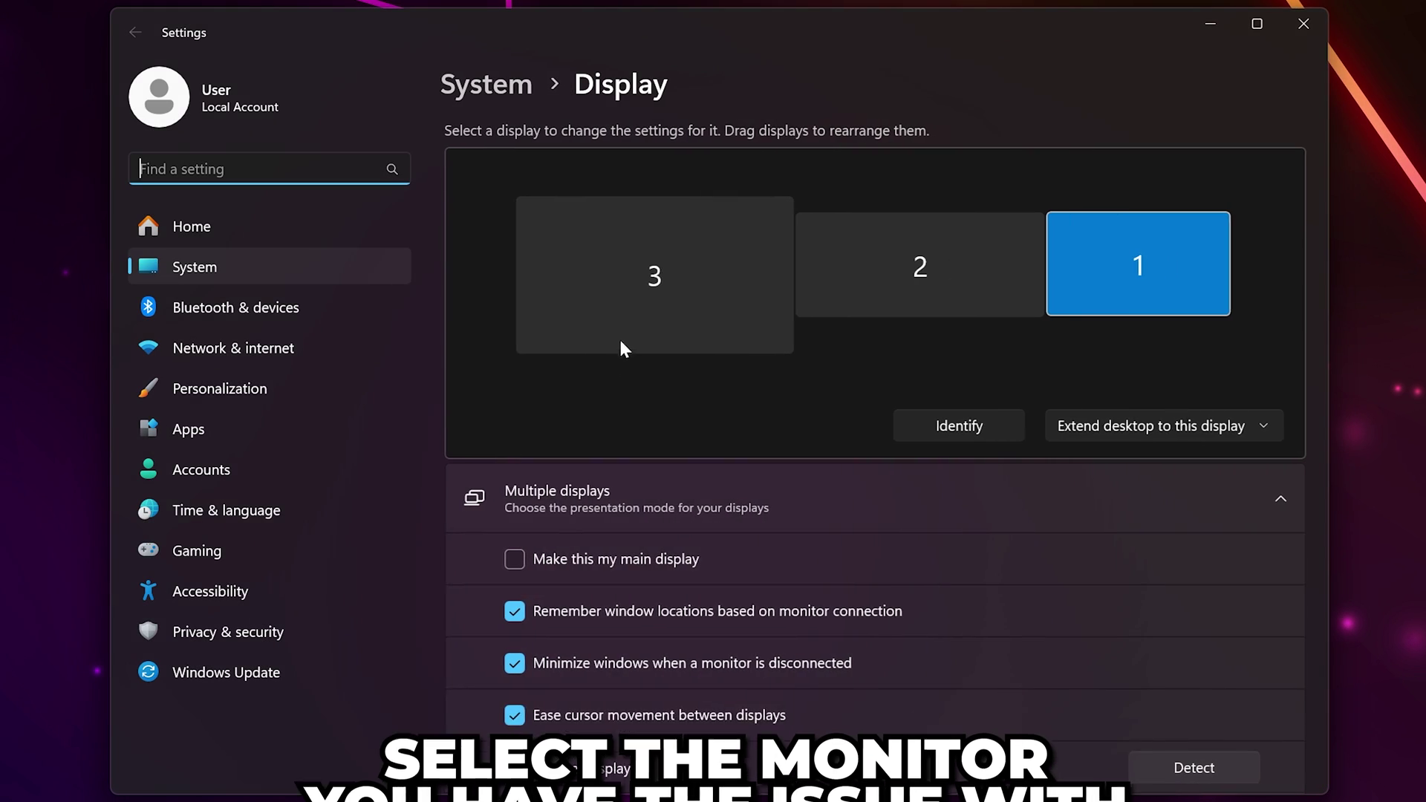
pyautogui.click(623, 296)
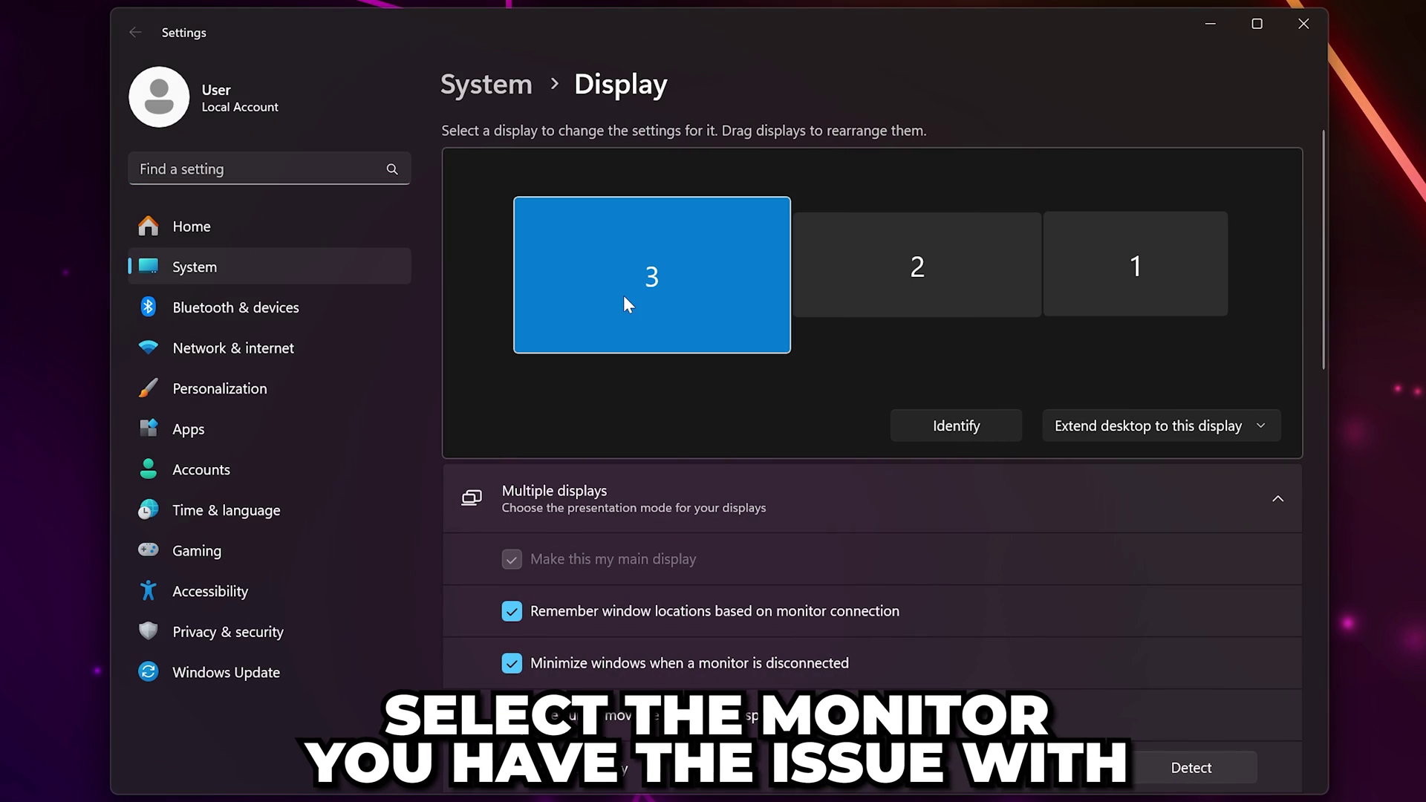
pyautogui.scroll(-7, 694, 575)
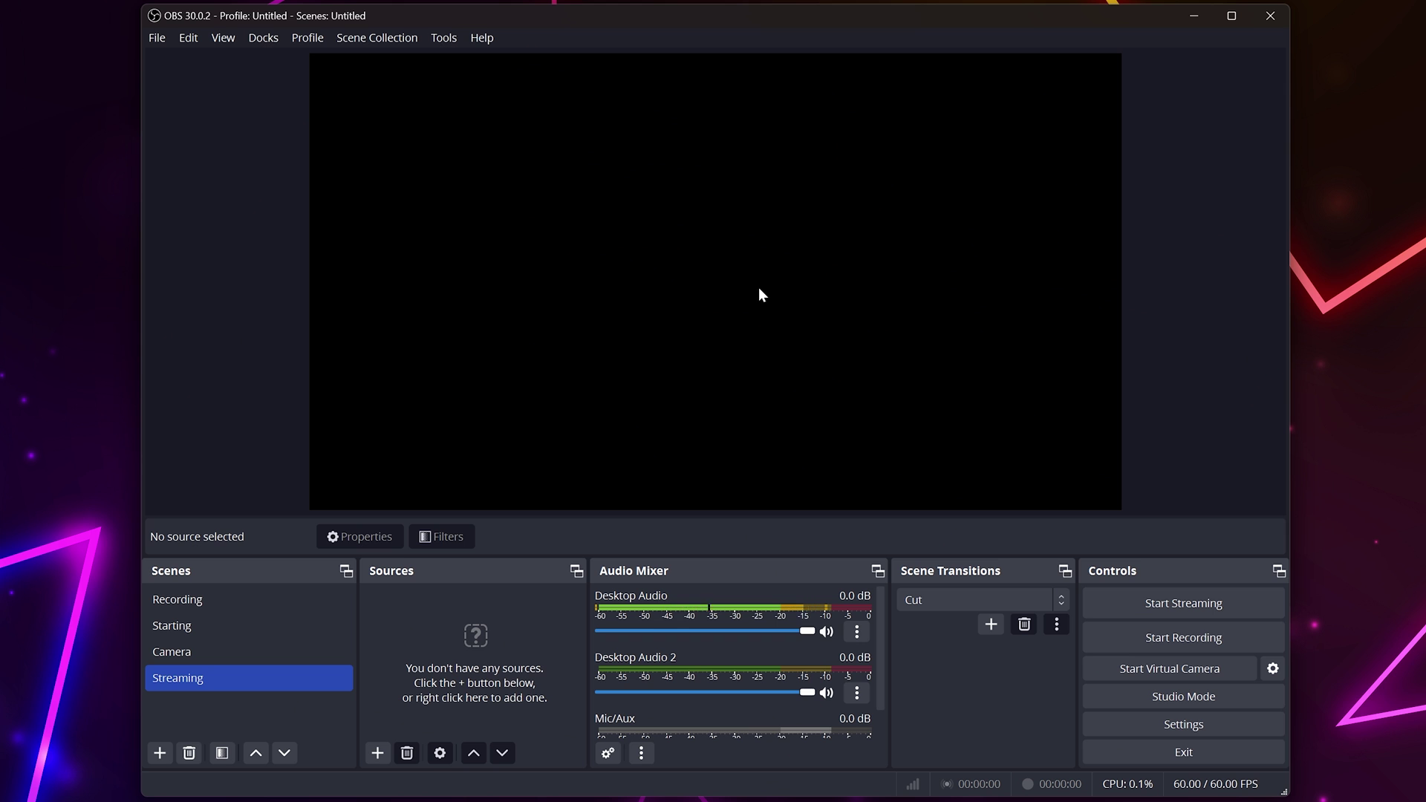
# Run Help > Check For Updates and dismiss the 'No updates available' notice.
pyautogui.click(483, 39)
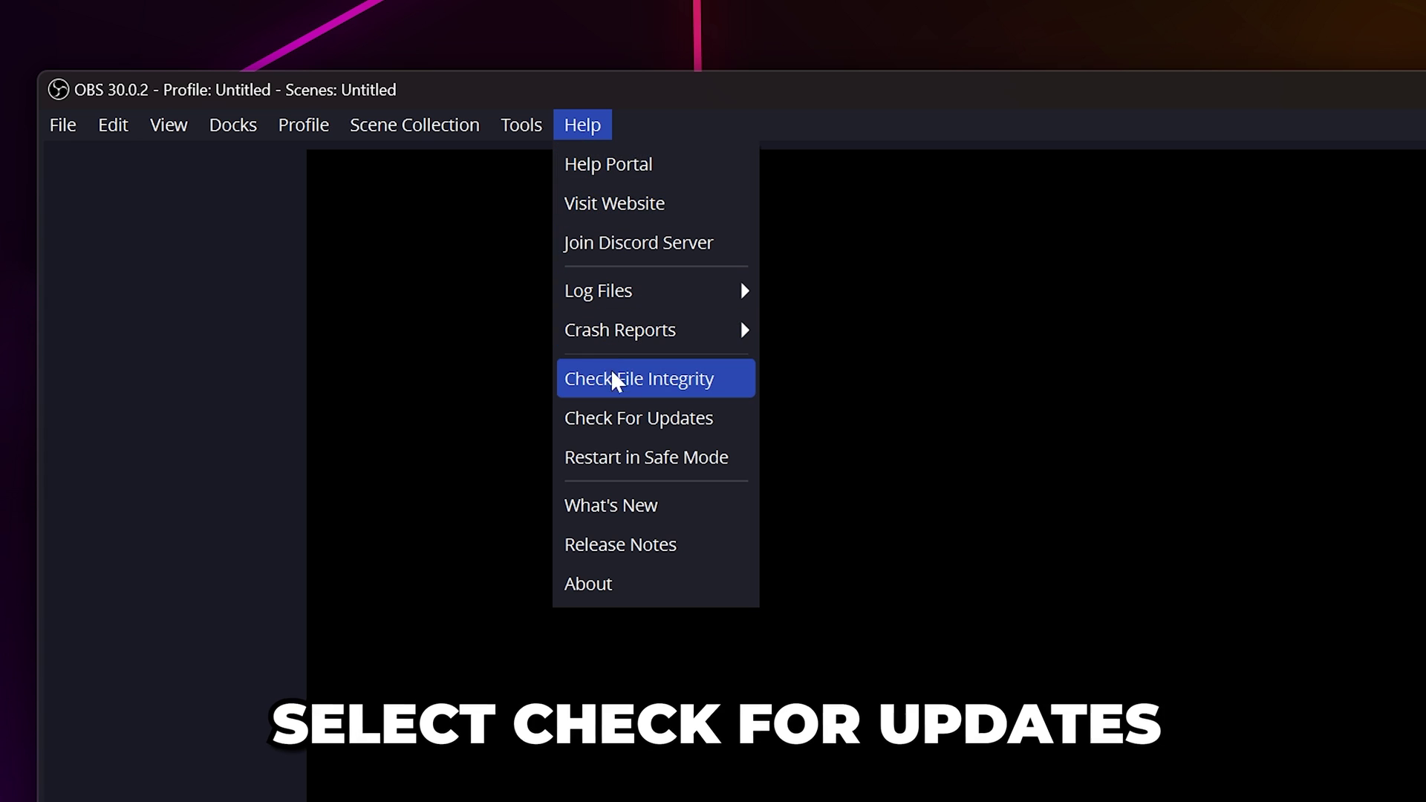
pyautogui.click(684, 422)
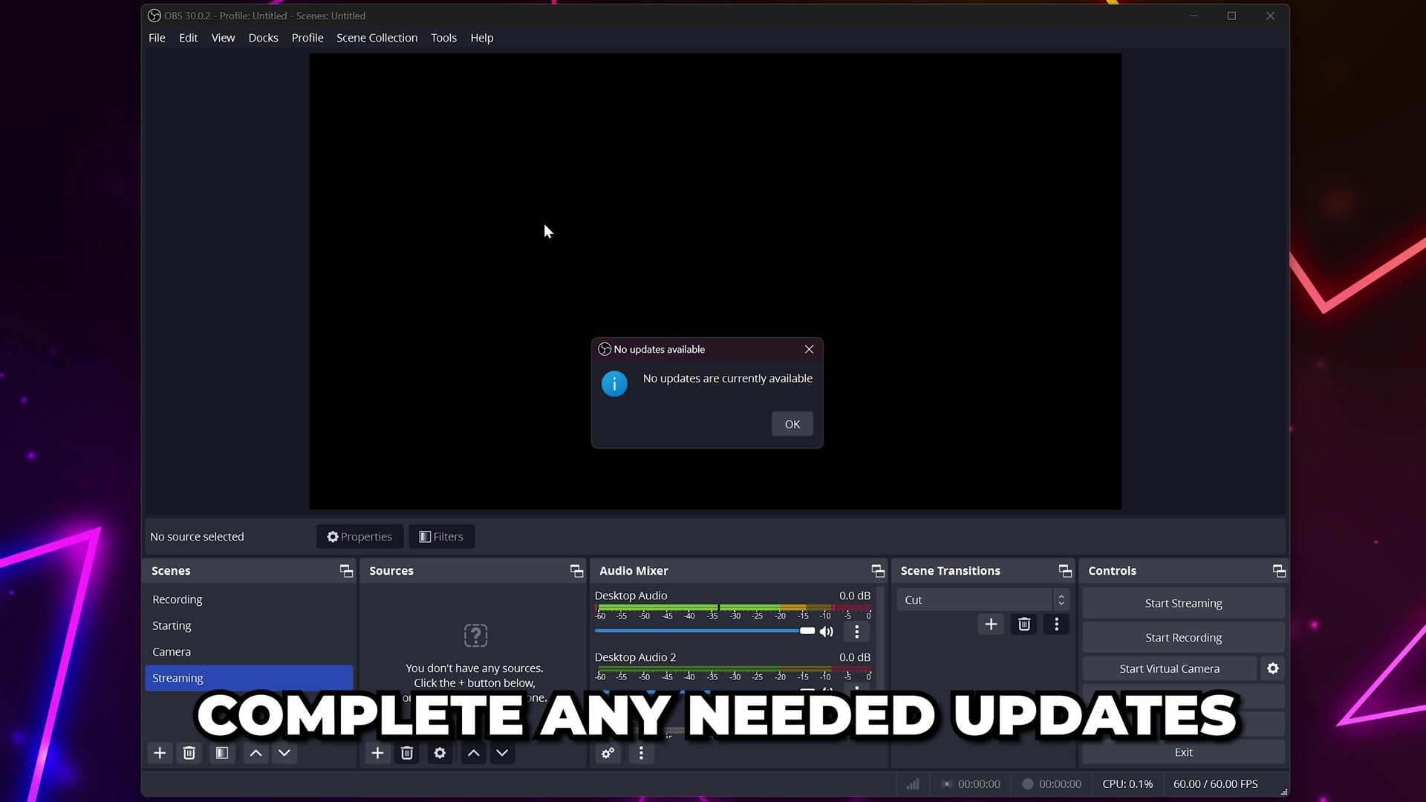
pyautogui.click(791, 424)
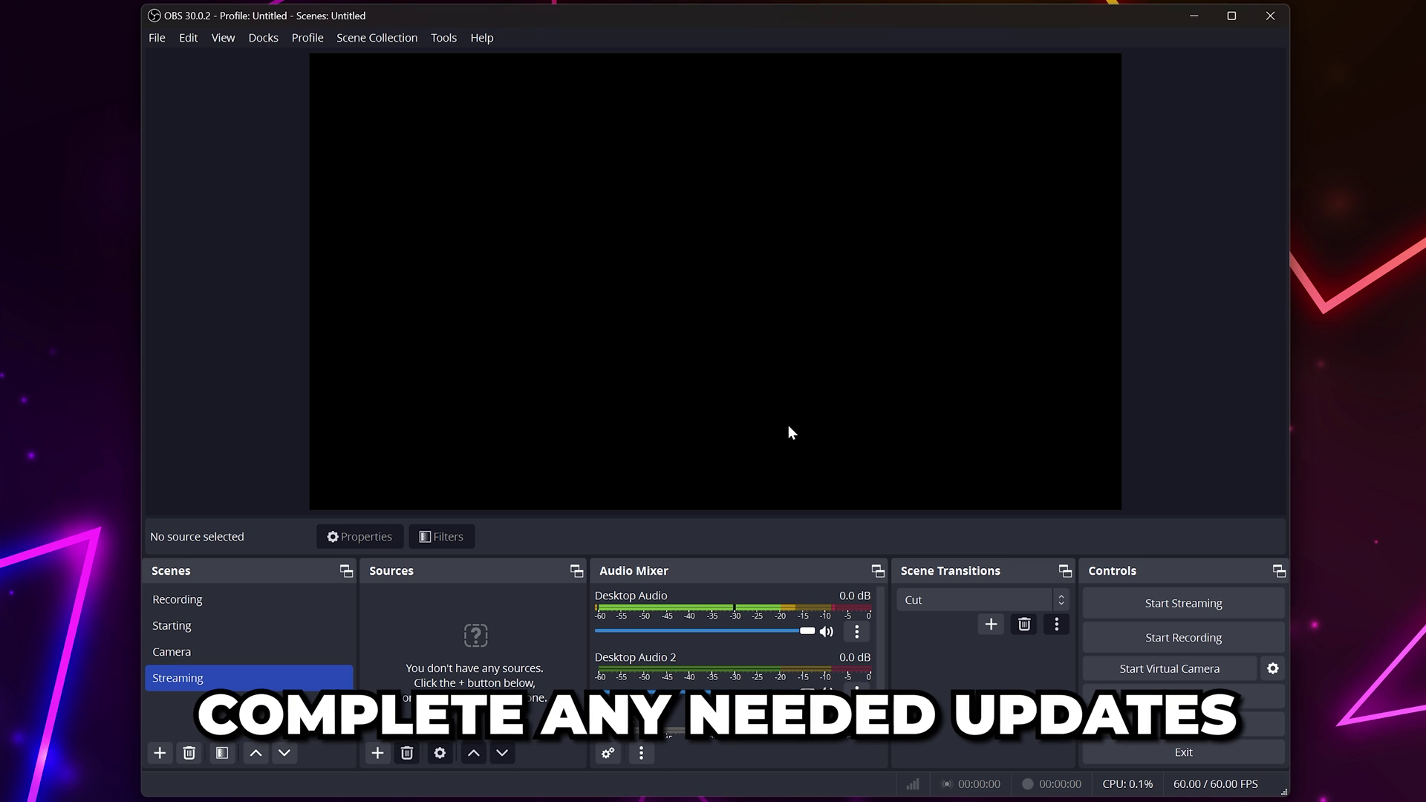